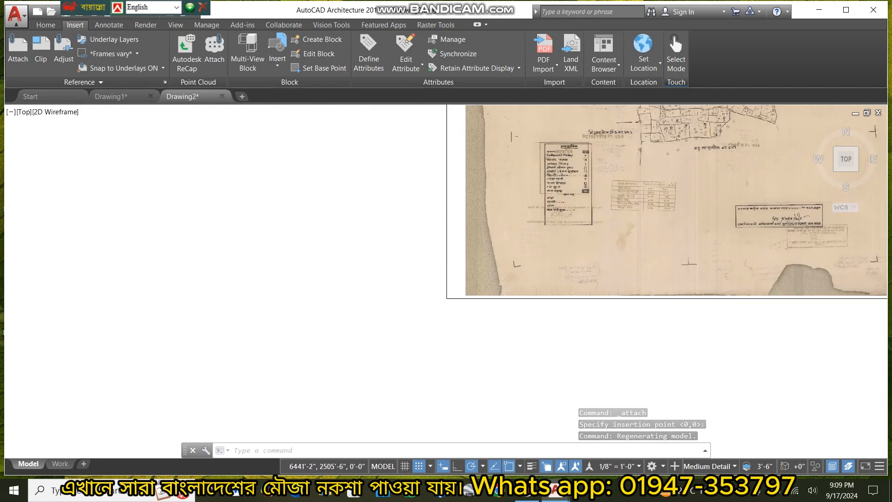
Turn off the display of the UCS icon at the drawing origin.
middle_drag(701, 195, 531, 266)
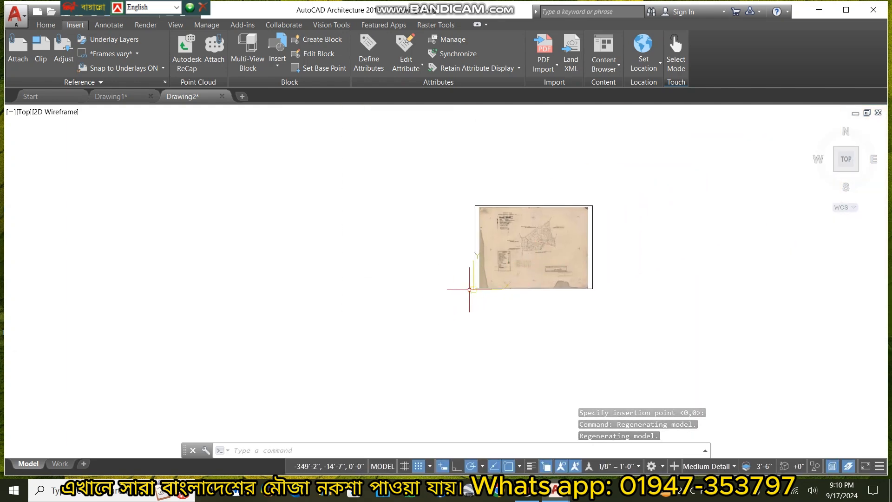
scroll(470, 292, up, 4)
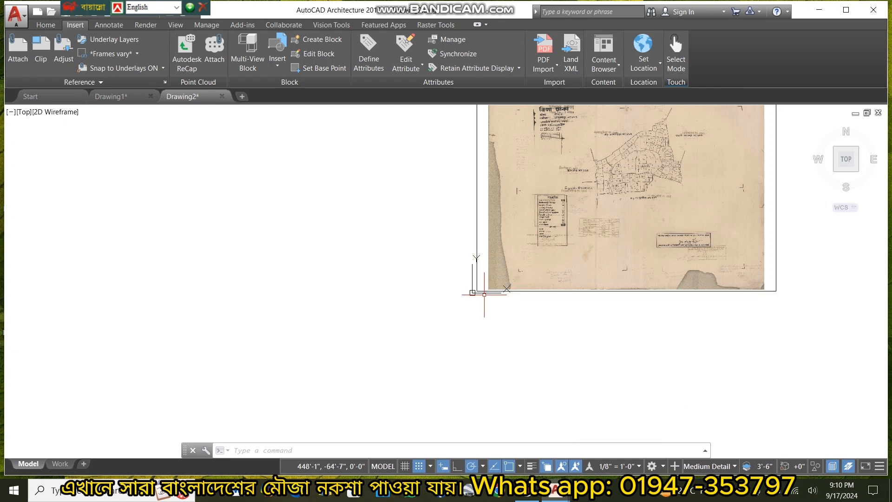
click(473, 293)
right_drag(472, 292, 625, 428)
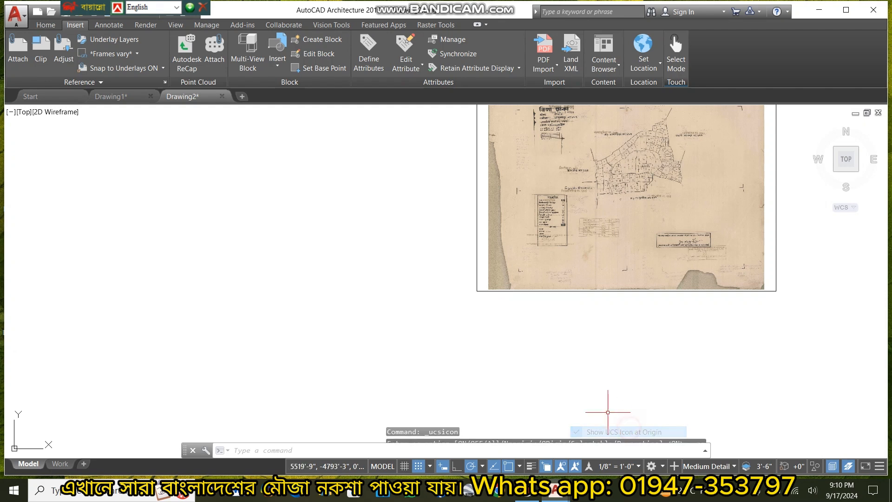
Invert the colours of the scanned mouza map image with the raster Cleanup tools.
middle_drag(664, 196, 550, 252)
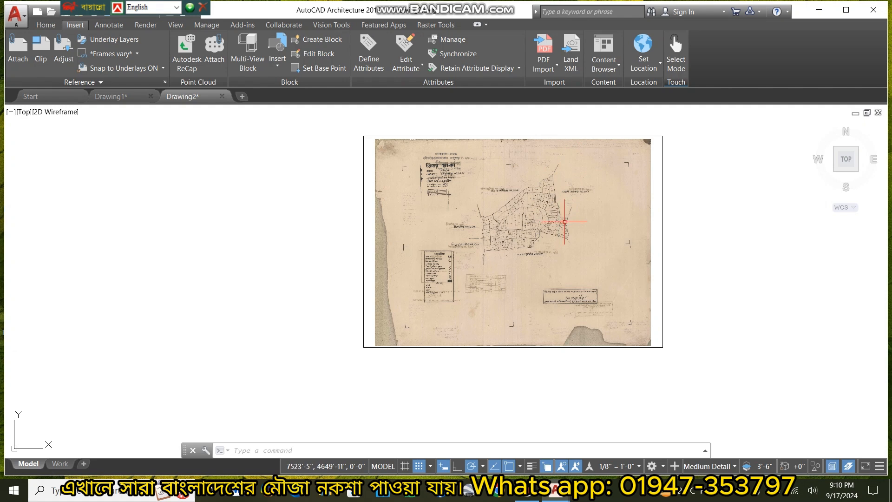
click(486, 27)
click(434, 25)
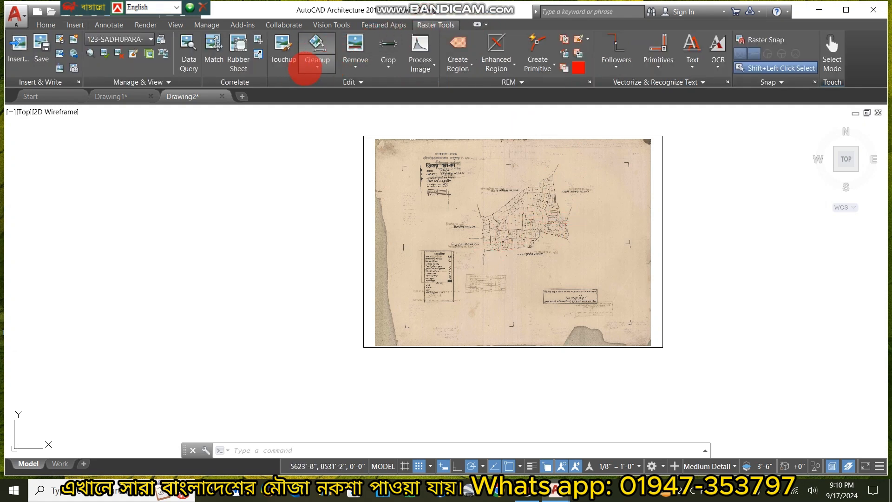
click(319, 63)
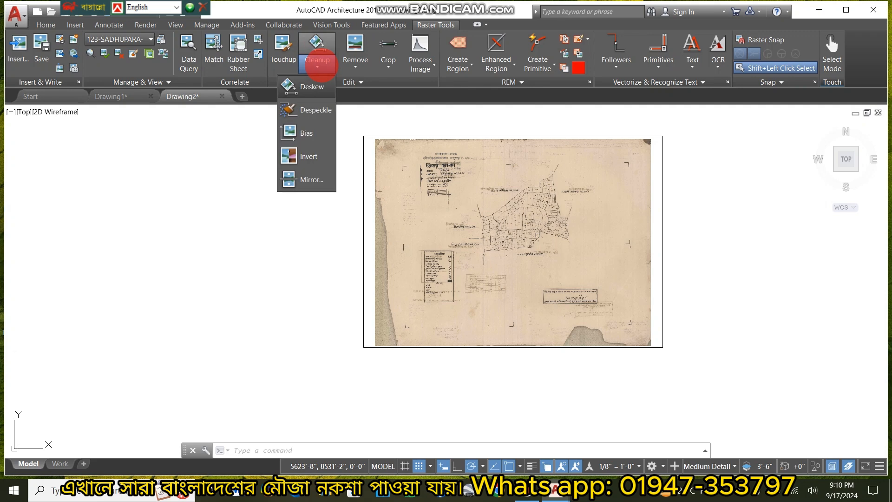
click(309, 157)
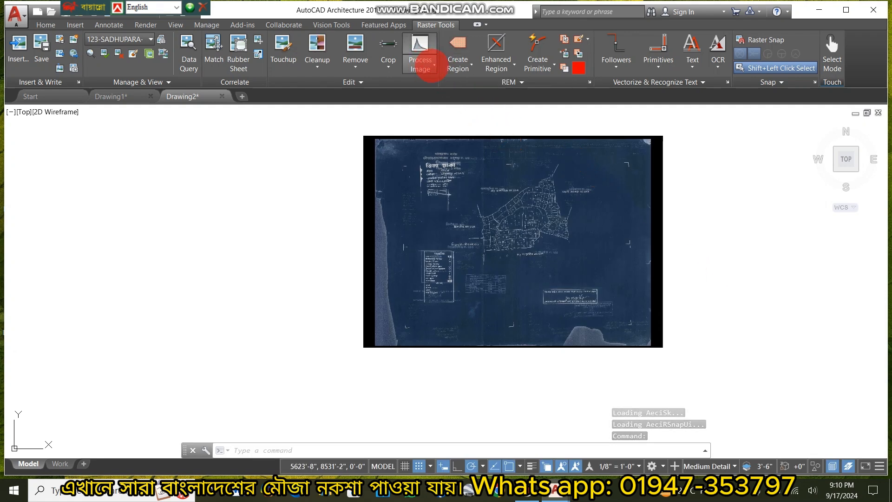
Change the inverted map image's colour depth to Bitonal.
click(431, 68)
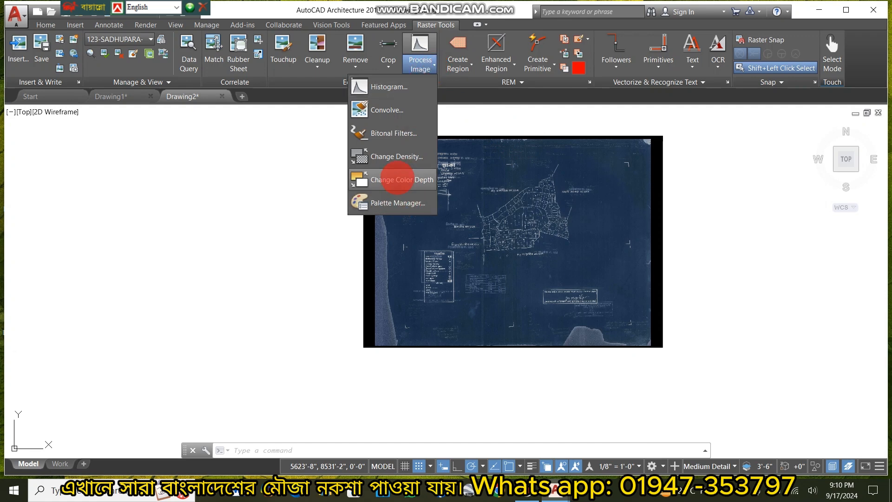
click(398, 179)
text(b)
key(Return)
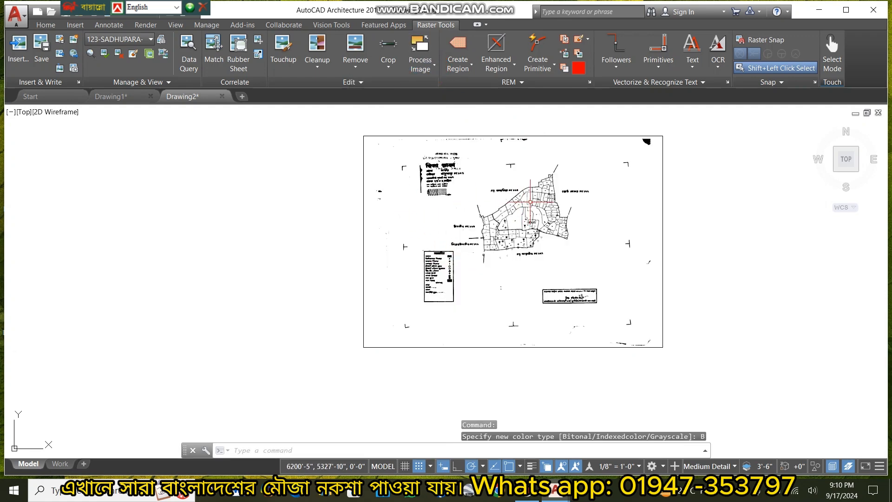
Examine the bitonal map's title block, scale bar and margins for stray specks and ghost lettering.
scroll(530, 202, up, 5)
scroll(362, 202, down, 5)
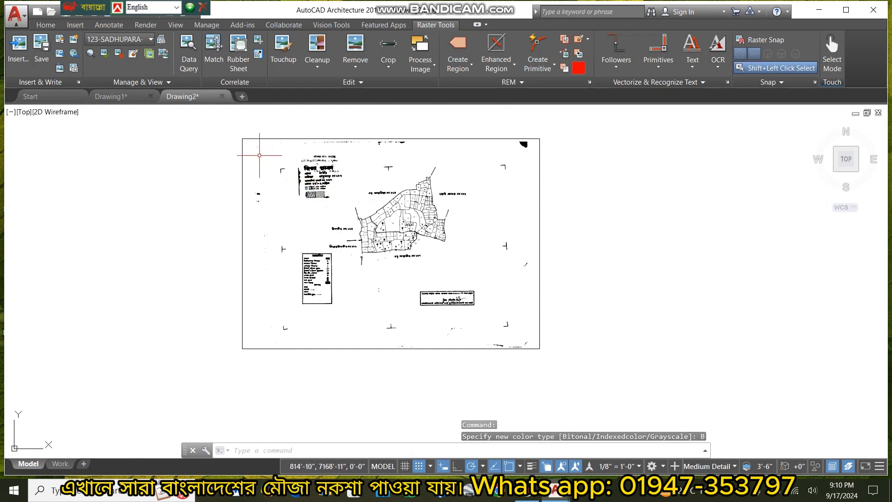
scroll(330, 179, up, 6)
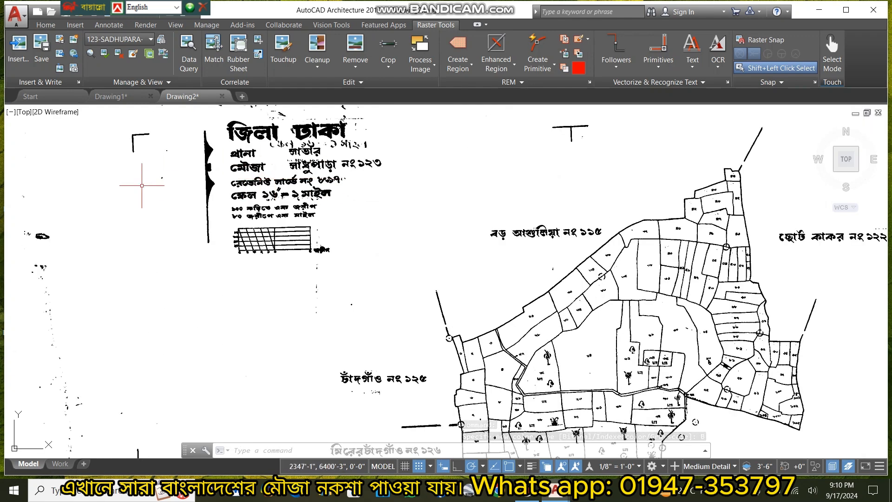
scroll(24, 262, up, 4)
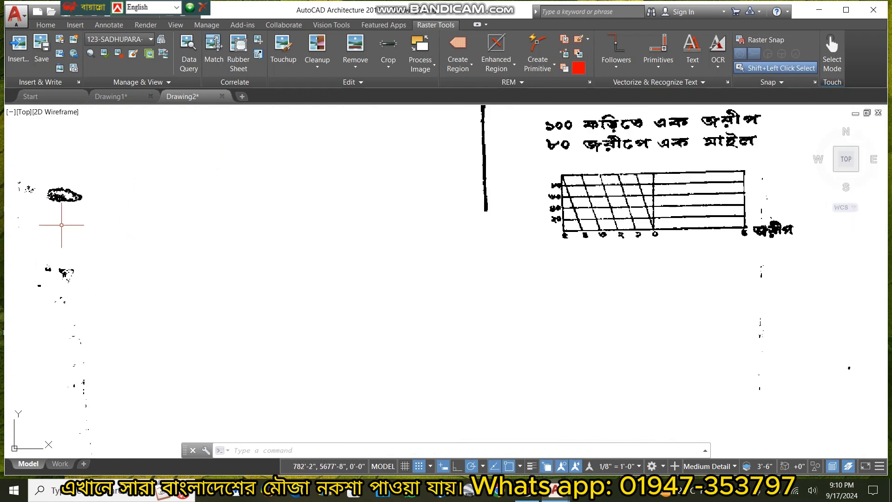
middle_drag(232, 219, 213, 250)
scroll(212, 249, up, 2)
middle_drag(548, 157, 548, 158)
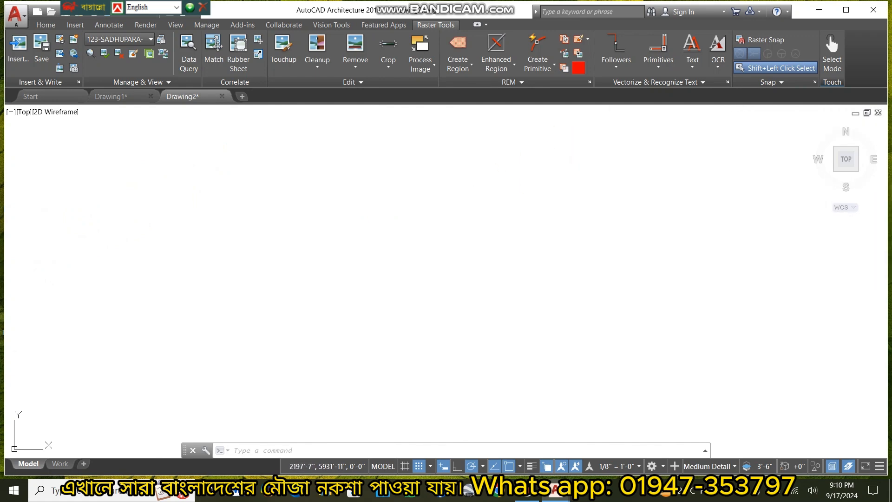
middle_drag(145, 383, 145, 384)
scroll(607, 188, down, 3)
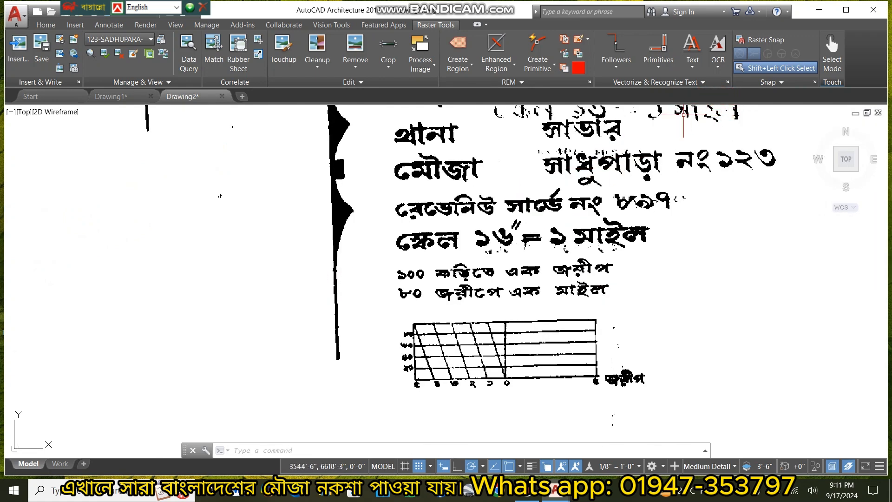
scroll(581, 181, up, 4)
scroll(620, 130, down, 2)
middle_drag(620, 130, 493, 361)
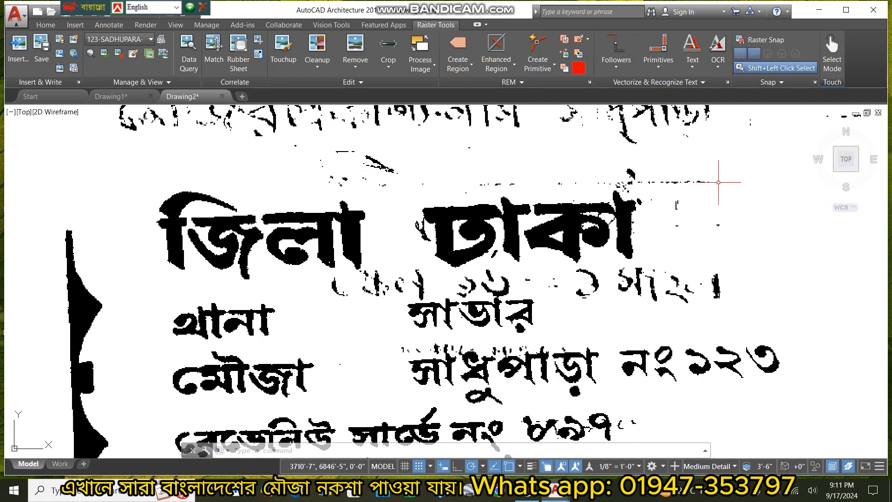
scroll(393, 143, down, 2)
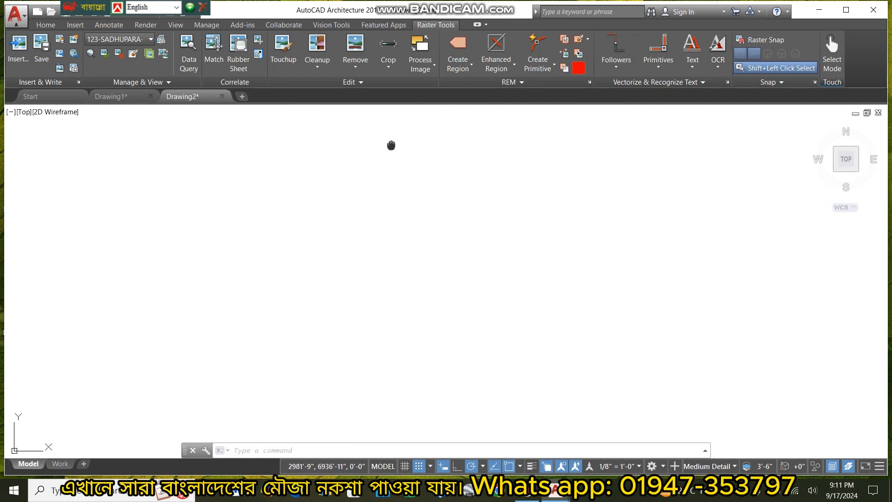
scroll(370, 143, down, 2)
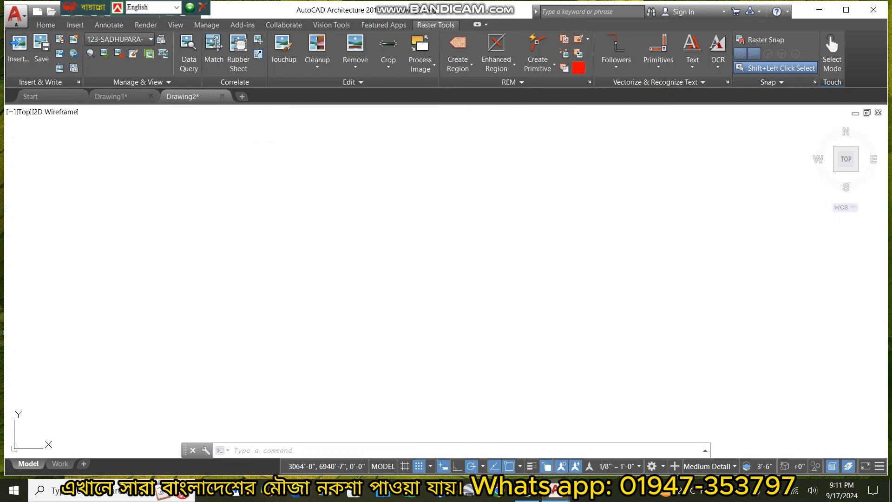
scroll(364, 133, up, 2)
middle_drag(365, 132, 379, 174)
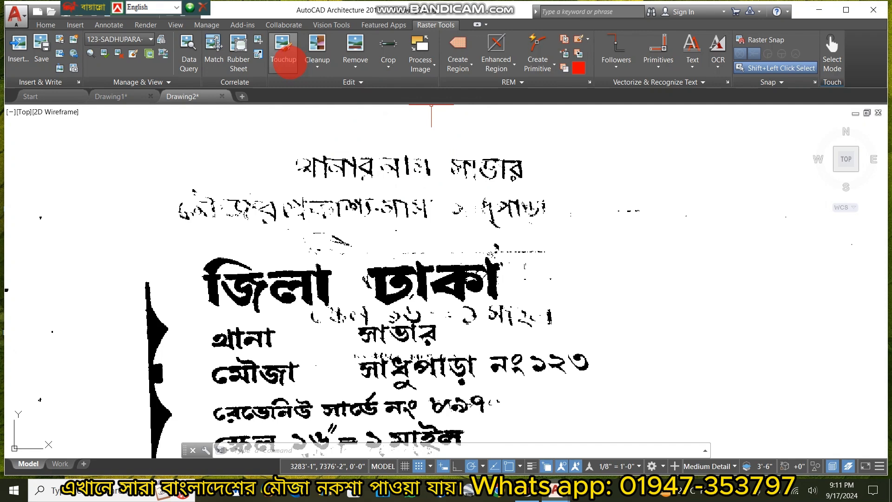
Start raster Touchup with the square brush and size the brush to about 78 pixels.
click(283, 56)
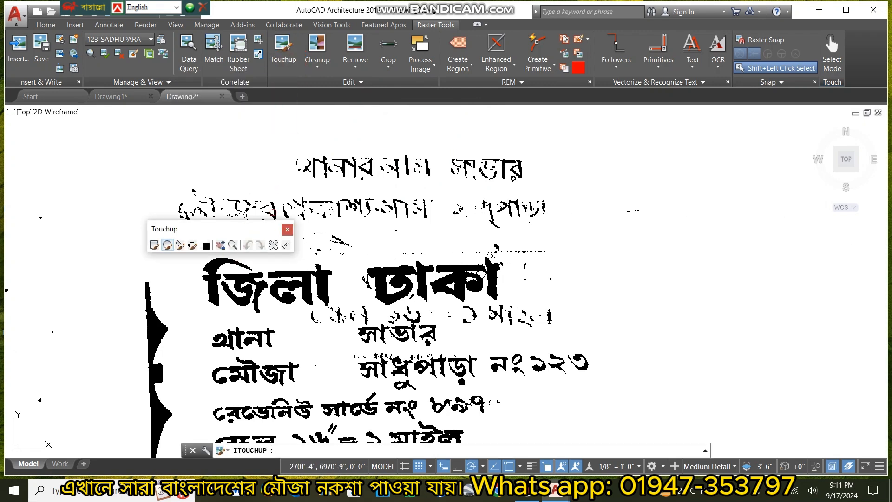
drag(199, 229, 115, 141)
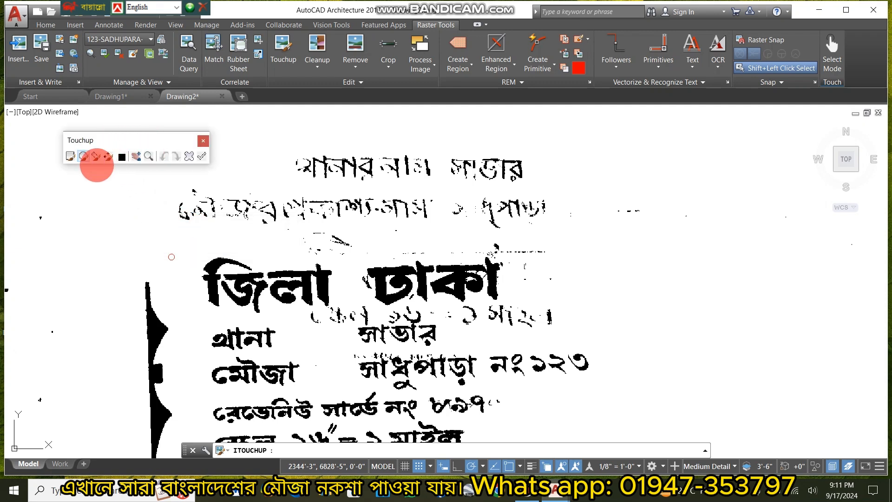
click(70, 156)
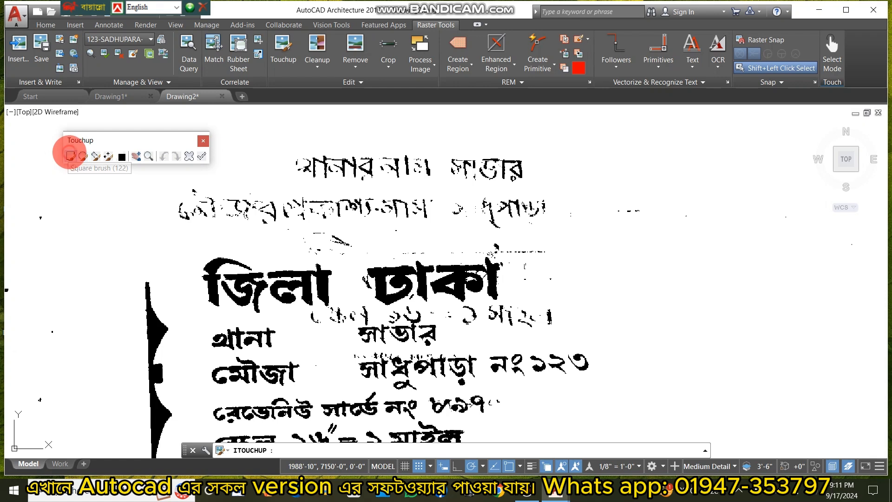
click(119, 155)
click(109, 156)
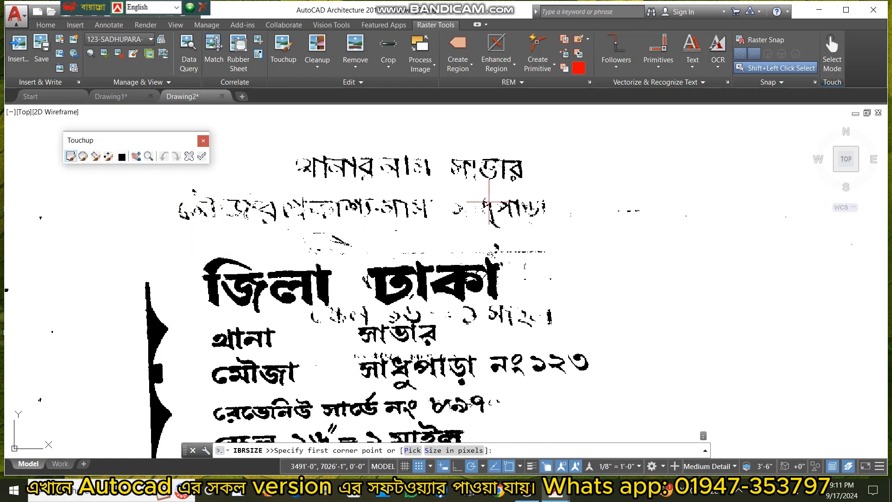
click(667, 160)
click(711, 212)
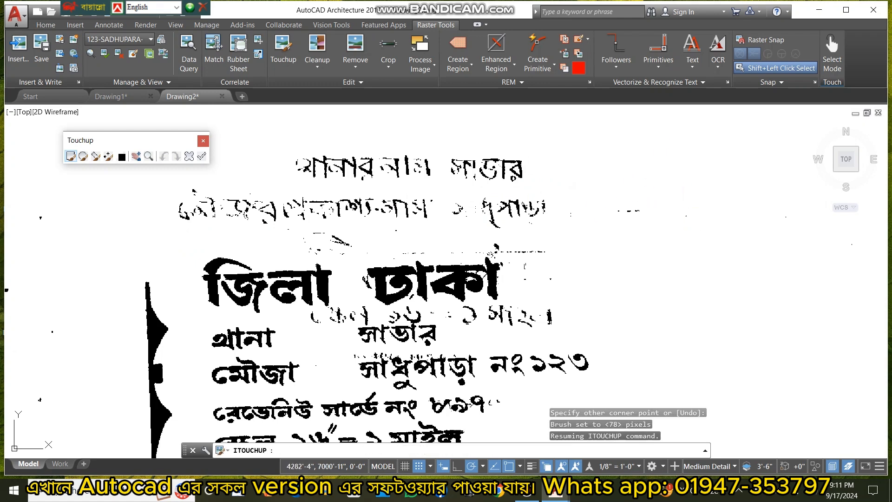
Erase the two faded text lines and the stray marks above the district heading with the square brush.
click(528, 203)
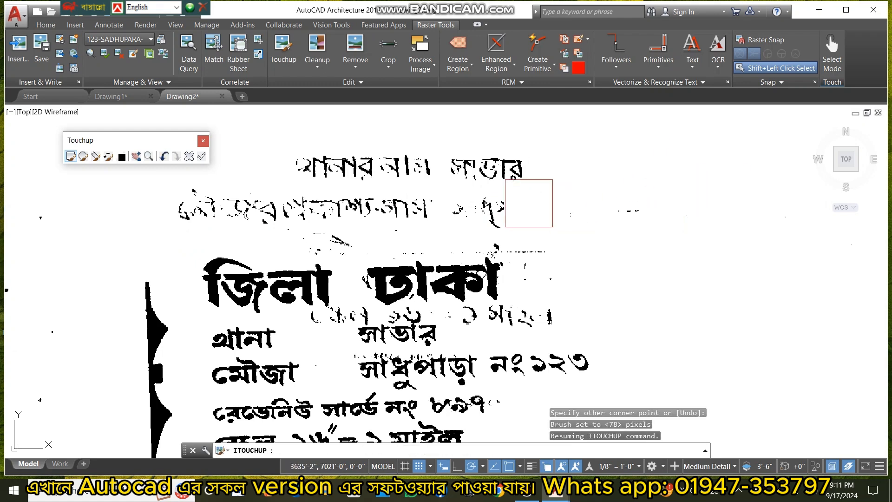
drag(513, 203, 190, 209)
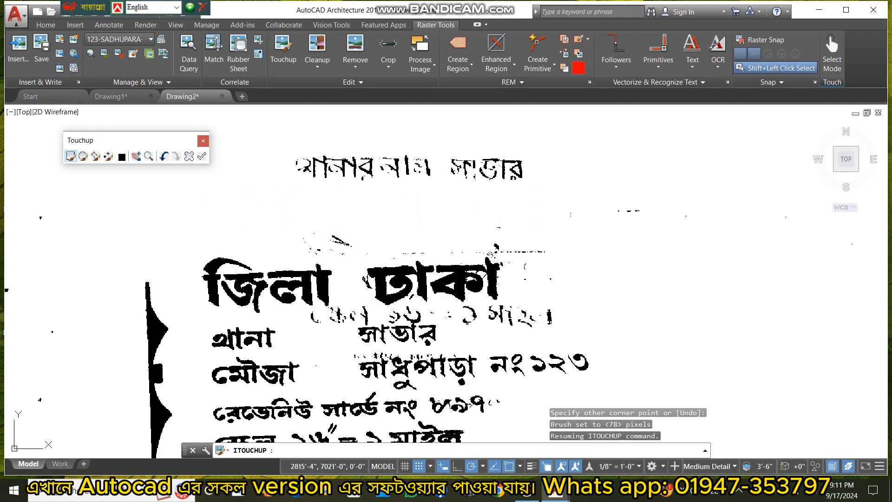
drag(303, 173, 584, 176)
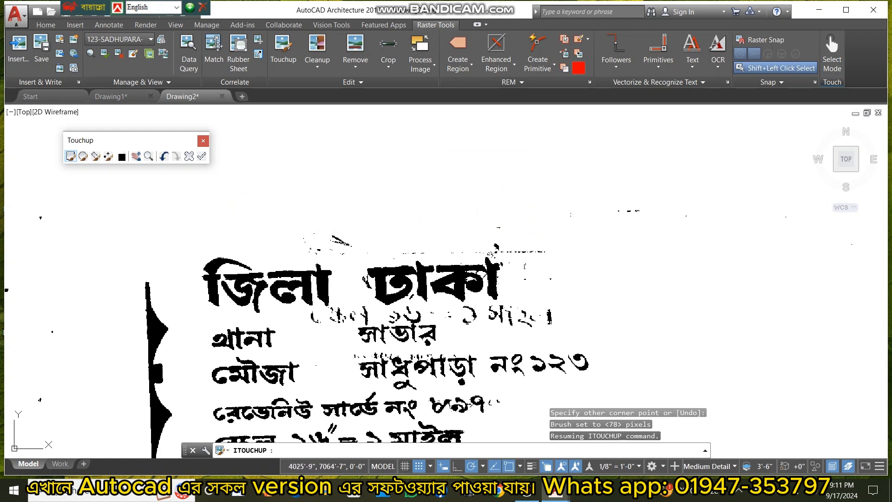
drag(683, 230, 329, 232)
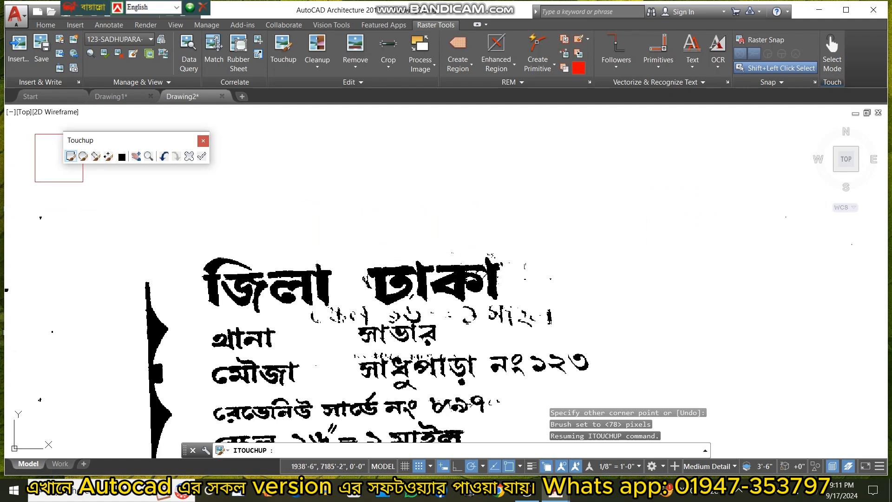
Switch to a round brush of about 52 pixels and erase the ghost lettering beneath the end of the district heading.
click(83, 156)
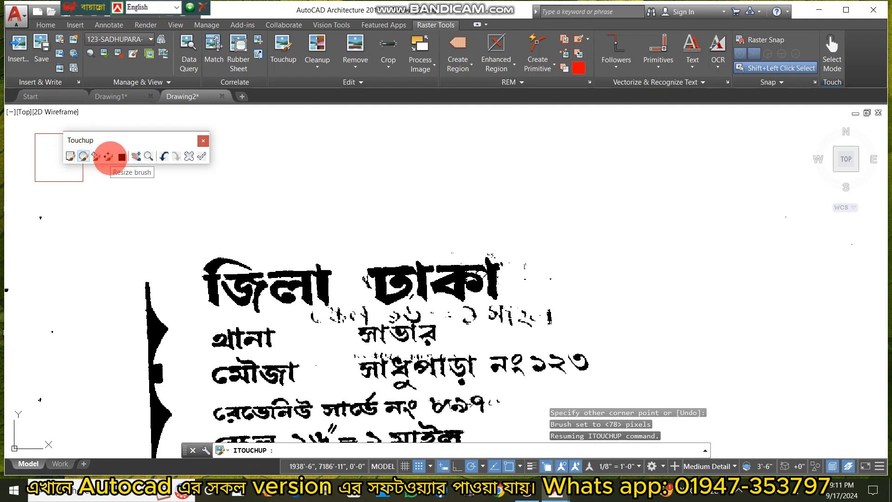
click(108, 156)
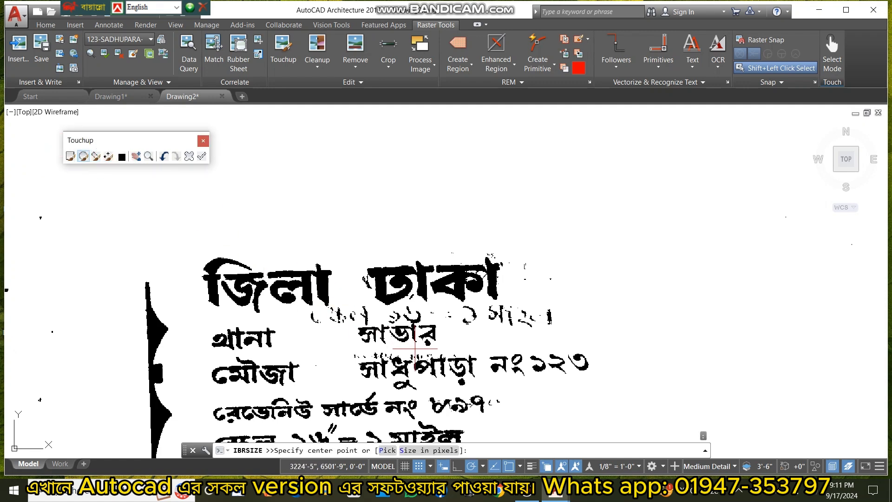
click(646, 199)
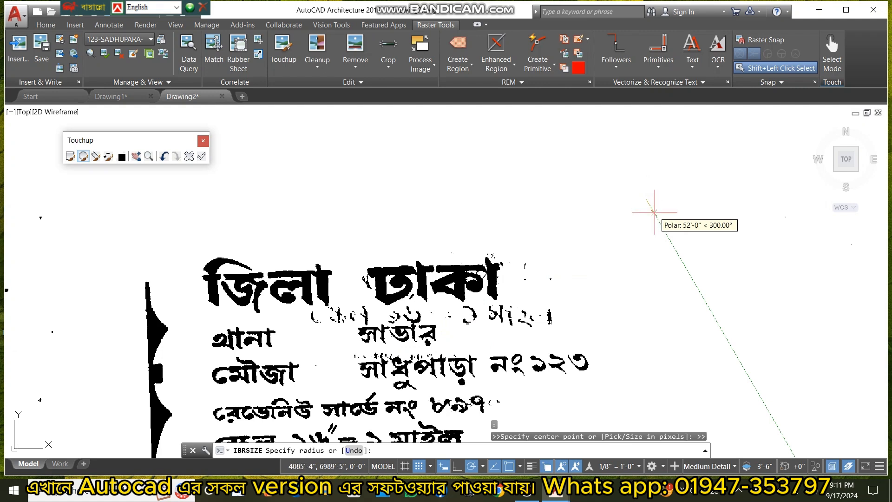
click(665, 208)
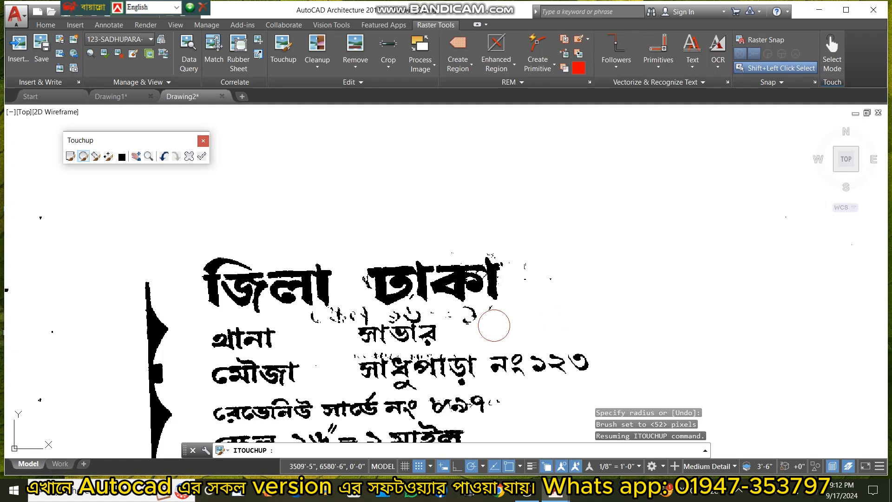
drag(475, 318, 470, 318)
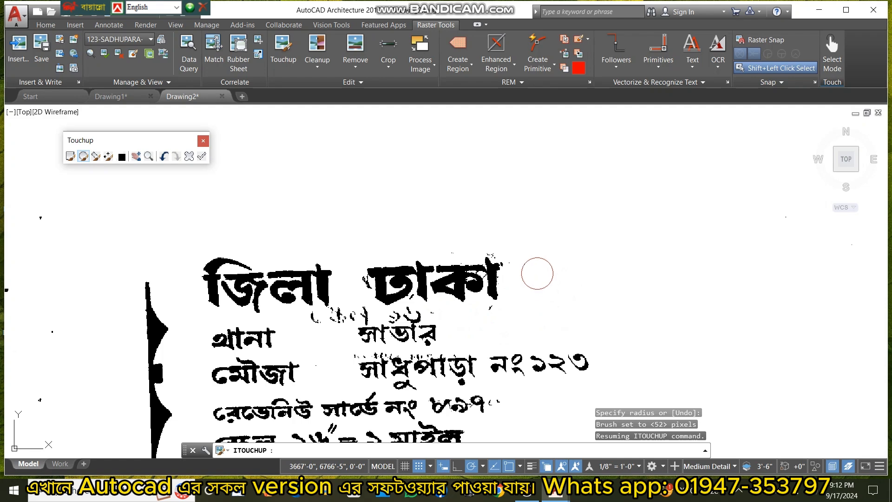
Enlarge the round brush to about 300 pixels and erase the corner mark west of the title block.
scroll(456, 209, down, 5)
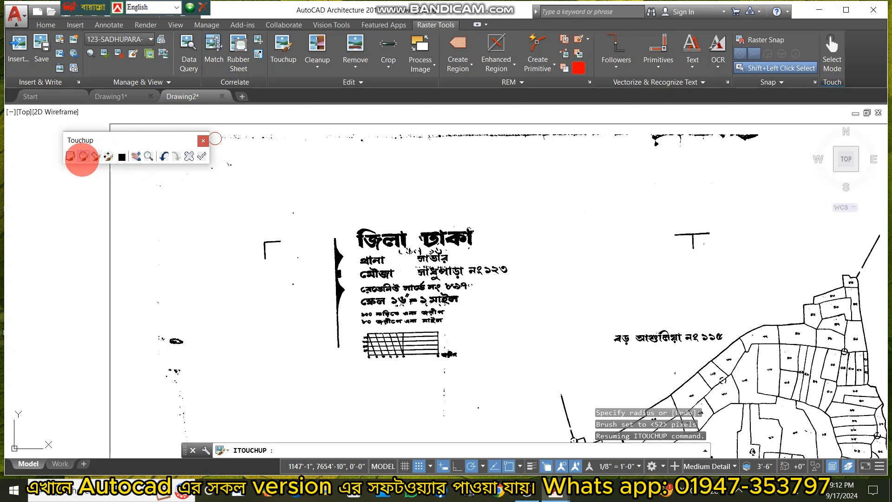
click(109, 155)
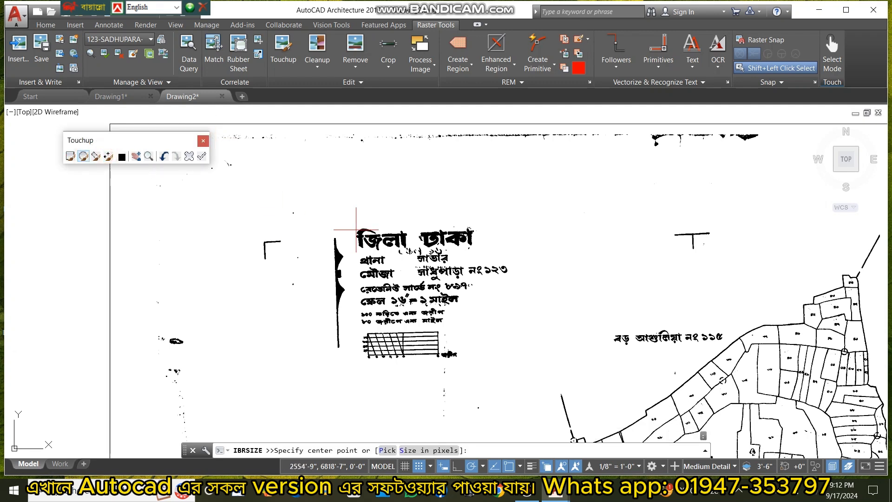
click(217, 221)
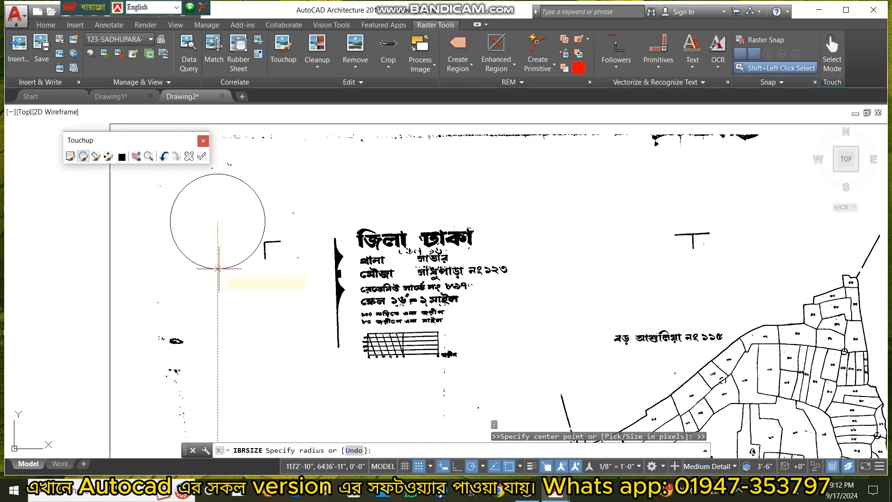
click(219, 259)
click(276, 243)
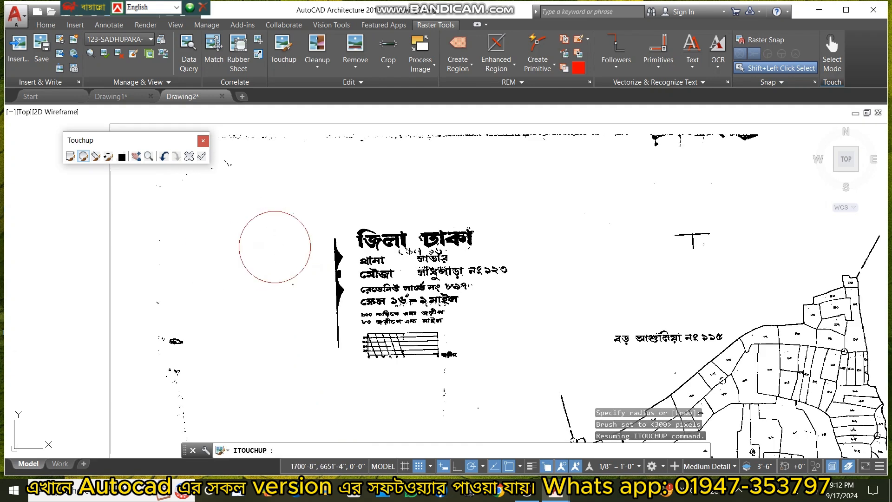
Erase the registration marks, the noise band and the black corner blotch along the map sheet's upper edge.
scroll(257, 332, down, 4)
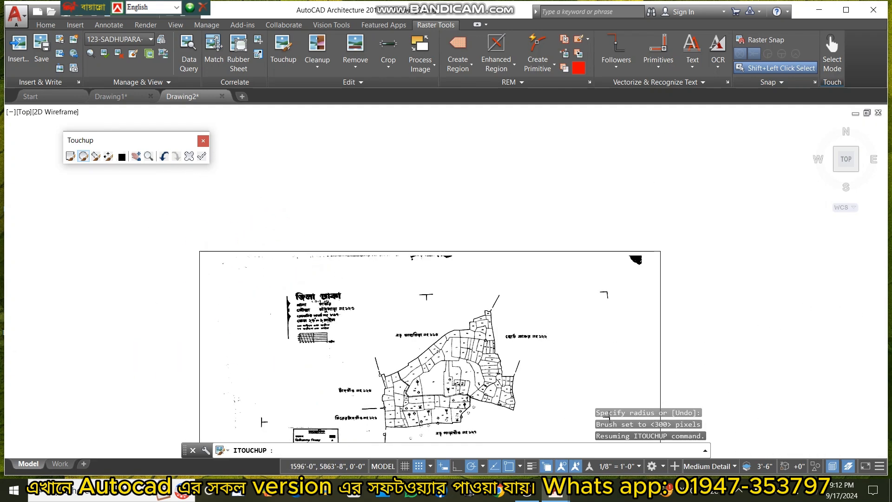
scroll(342, 333, up, 2)
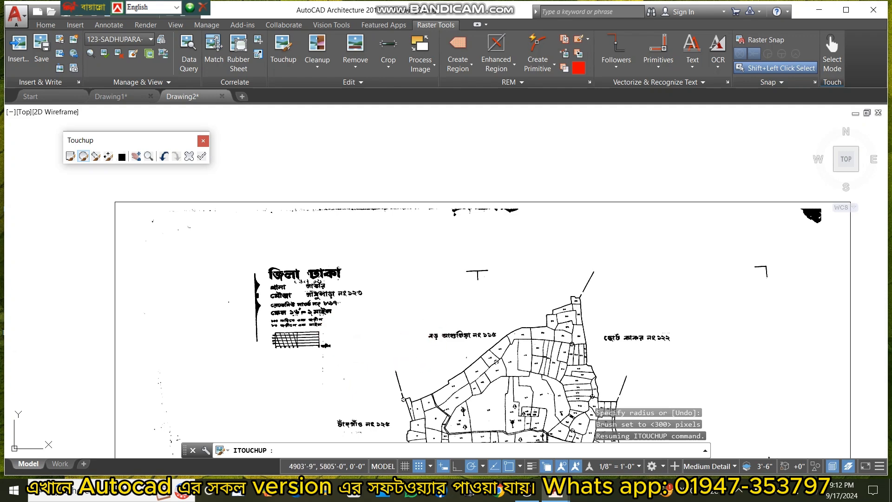
click(470, 284)
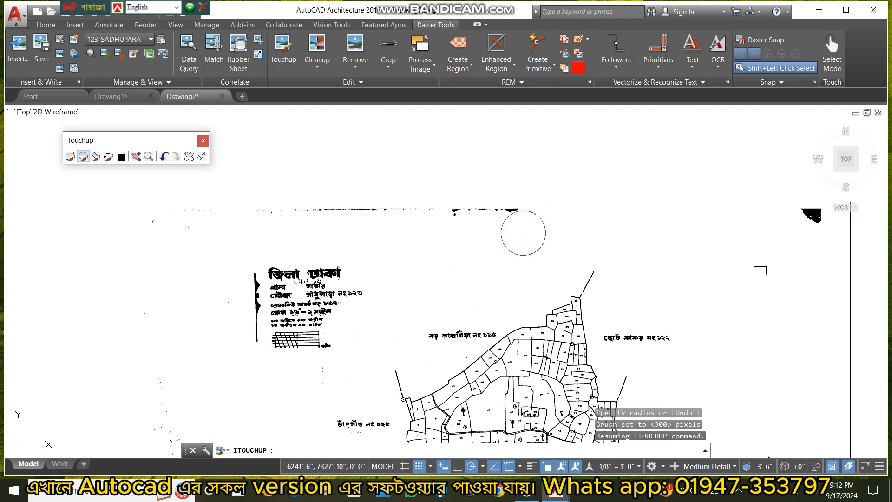
mouse_move(510, 228)
mouse_down()
mouse_move(283, 235)
mouse_move(240, 223)
mouse_up()
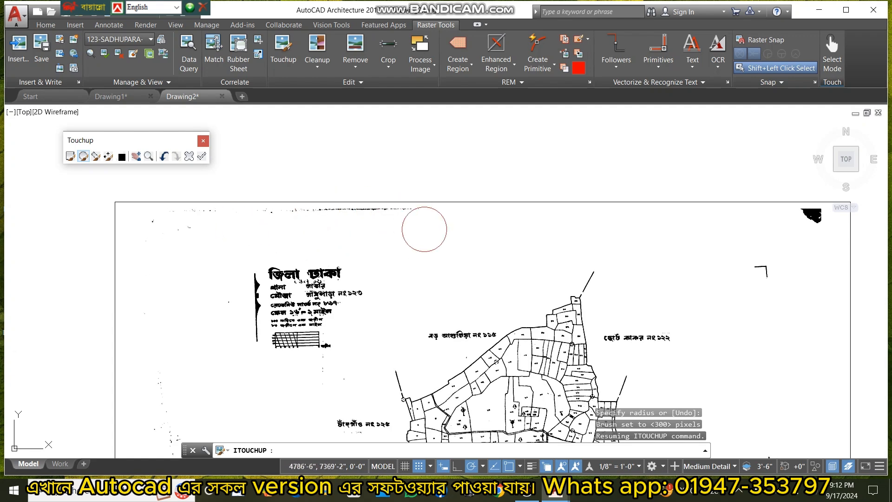
mouse_move(423, 228)
mouse_down()
mouse_move(149, 224)
mouse_move(135, 233)
mouse_up()
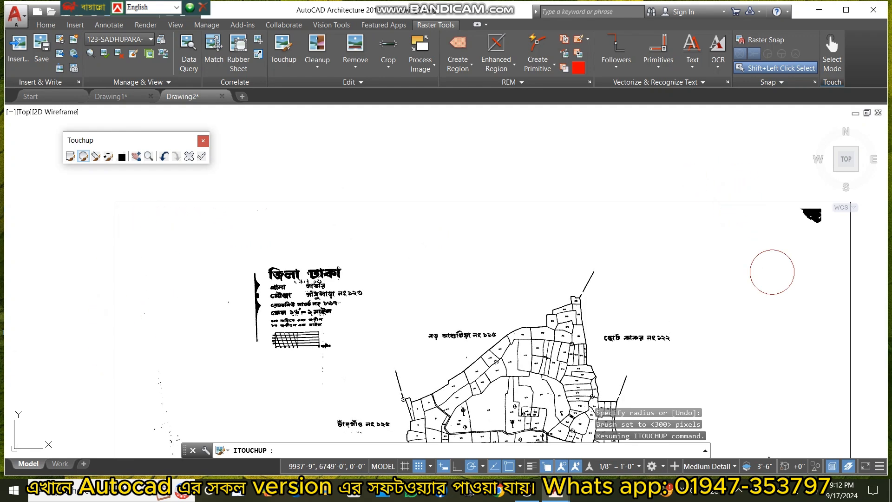
drag(715, 269, 825, 280)
drag(812, 234, 811, 226)
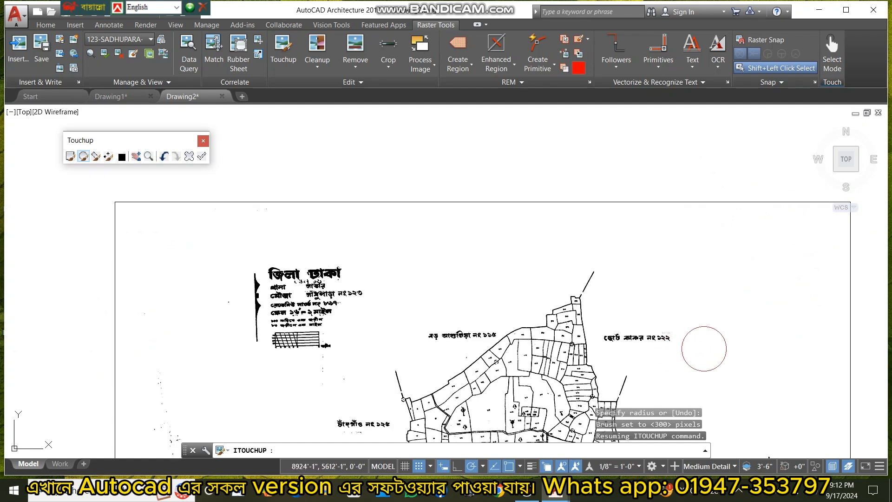
Erase the registration marks and the short stray stroke along the lower part of the map sheet's right margin.
scroll(730, 333, down, 4)
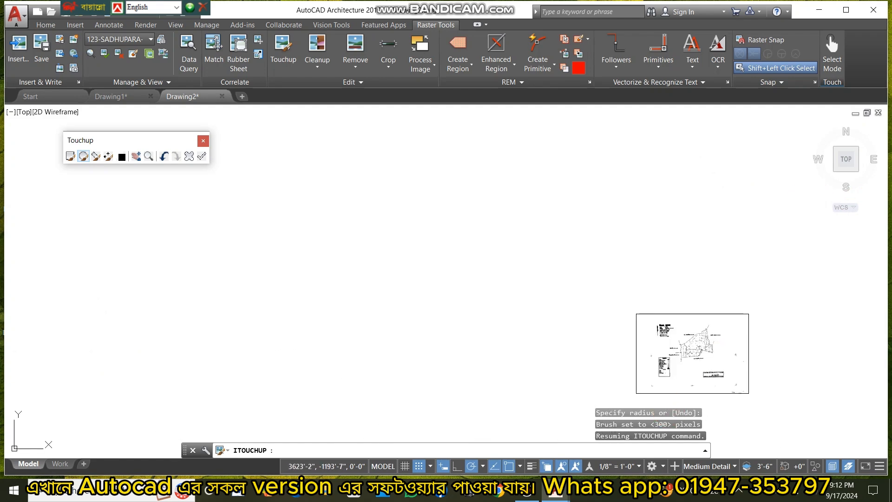
middle_drag(710, 386, 501, 291)
scroll(514, 281, up, 5)
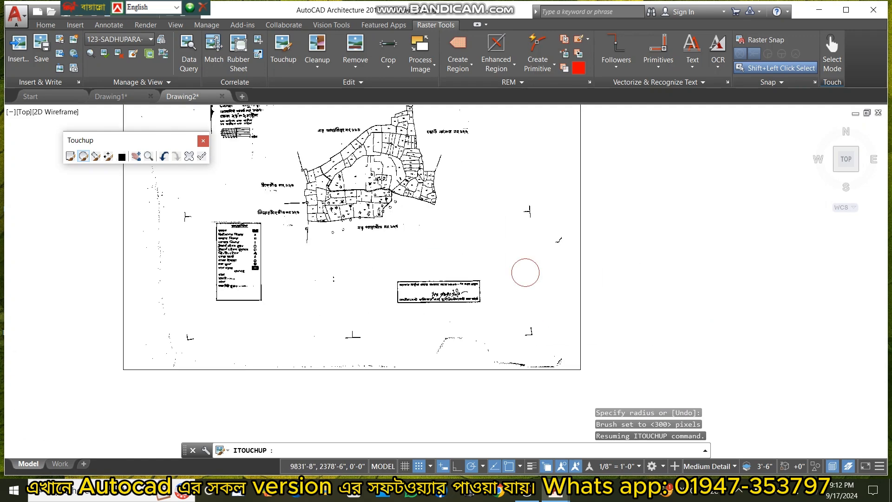
drag(516, 169, 523, 183)
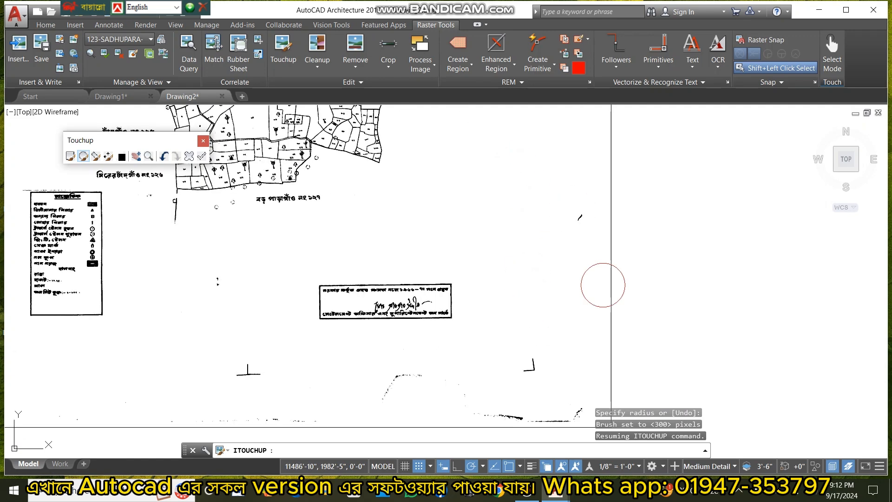
drag(575, 231, 575, 205)
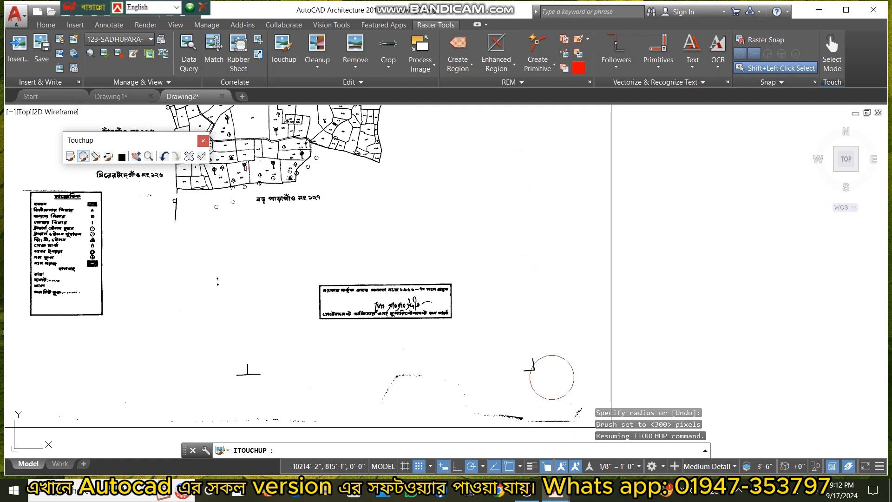
drag(516, 365, 521, 367)
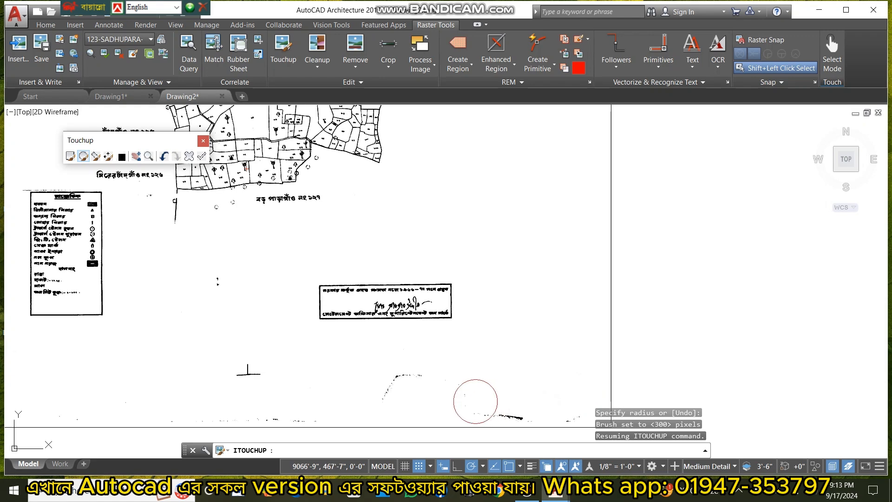
Erase the dotted curve, the T-shaped registration mark and the noise band along the map sheet's lower edge.
drag(475, 401, 593, 398)
drag(390, 401, 395, 381)
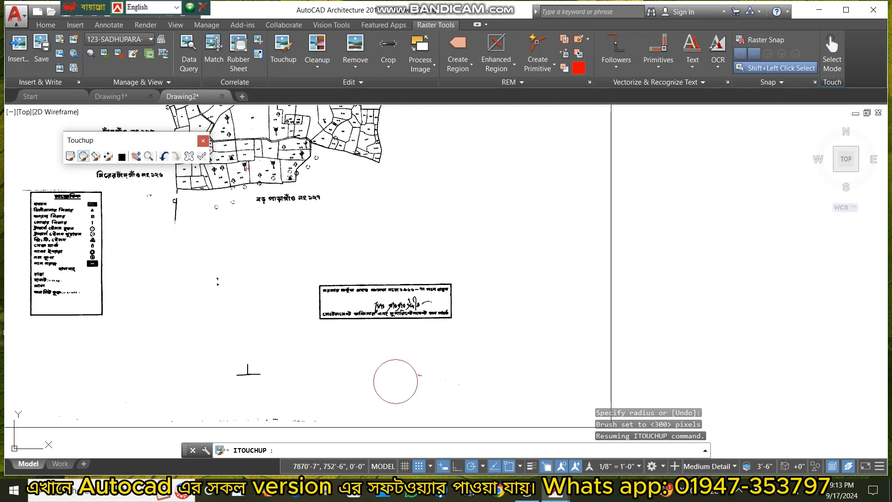
drag(272, 384, 186, 354)
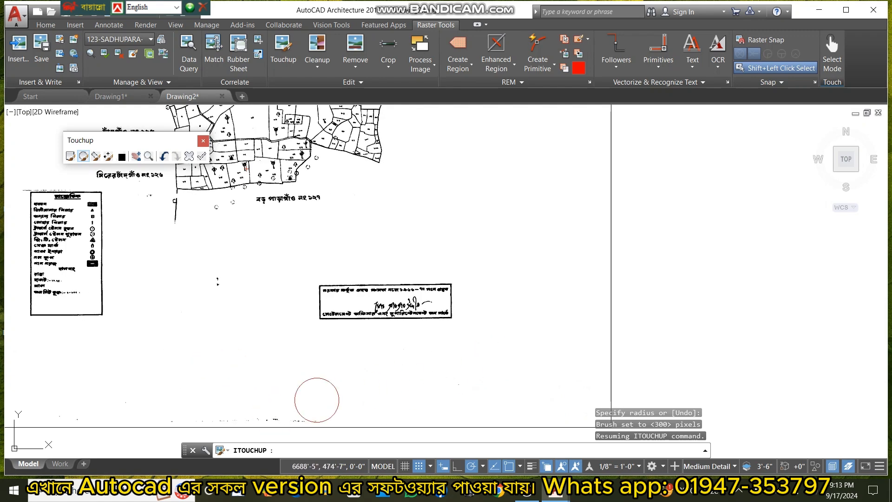
drag(317, 400, 233, 405)
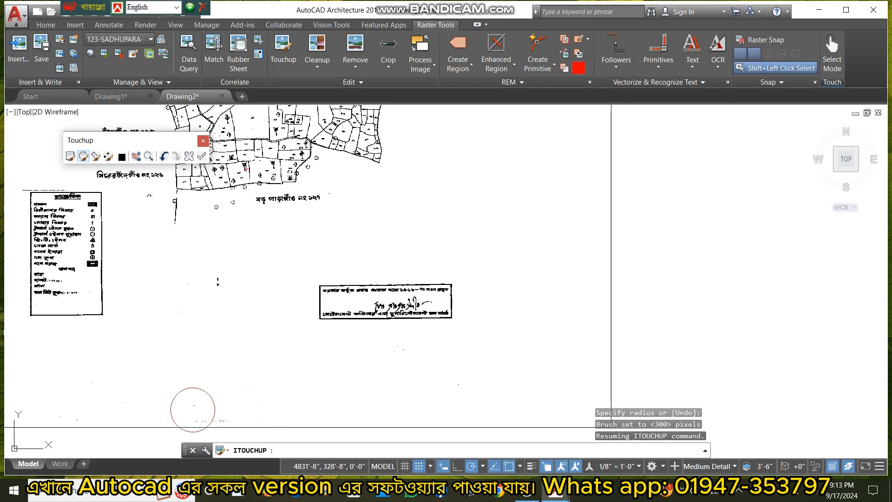
Erase the specks, small circles and stray line between the legend box and the lower parcels.
click(217, 286)
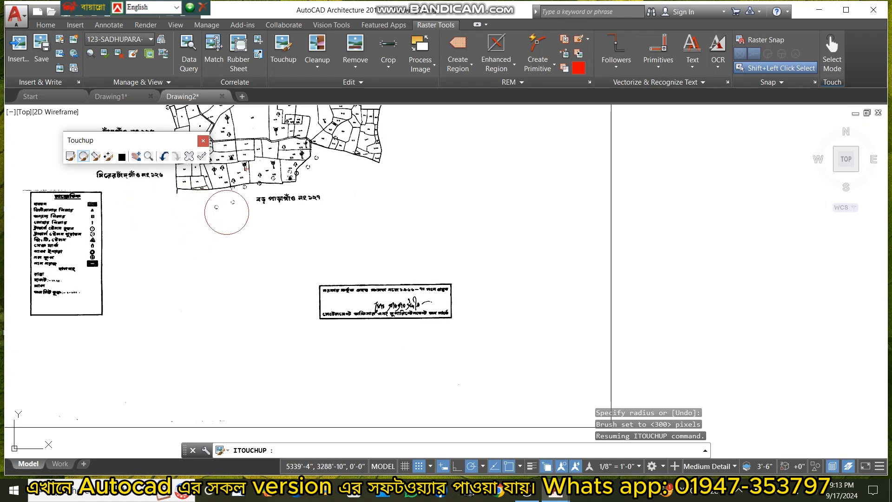
scroll(175, 269, up, 5)
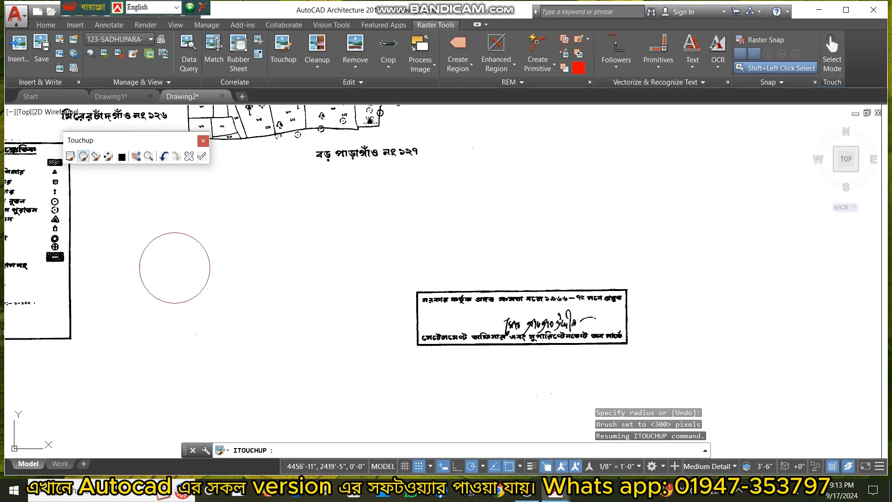
scroll(309, 220, up, 6)
scroll(320, 241, down, 8)
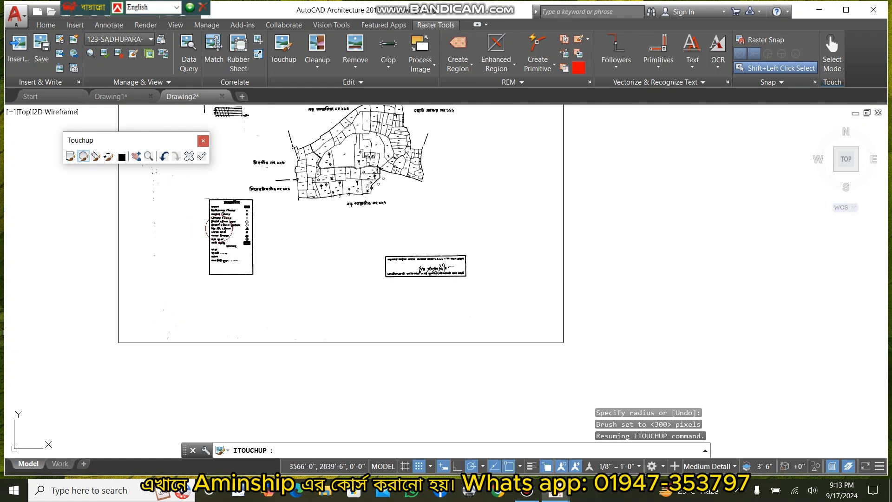
Reduce the round brush to about 13 pixels for fine work on the title block lettering.
click(70, 156)
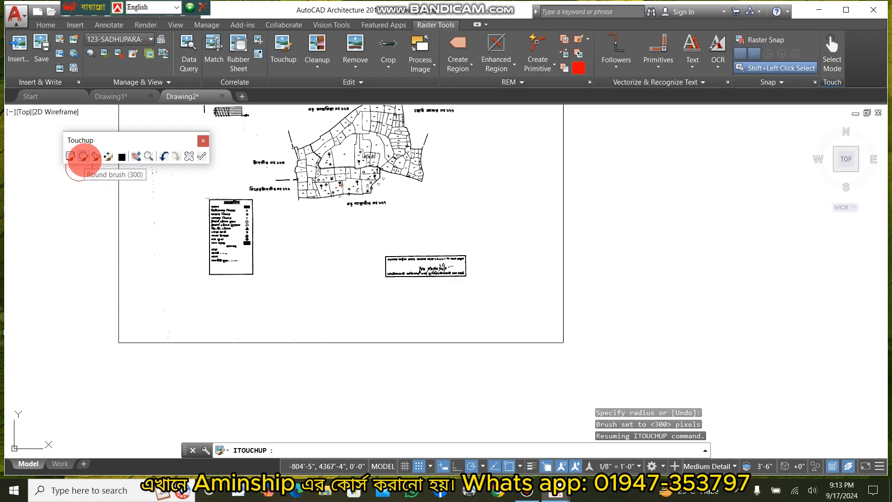
click(119, 152)
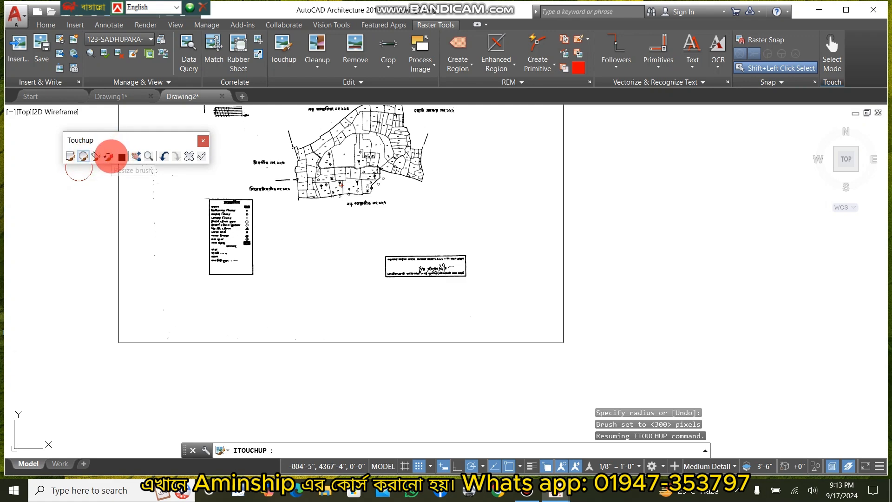
scroll(436, 200, up, 2)
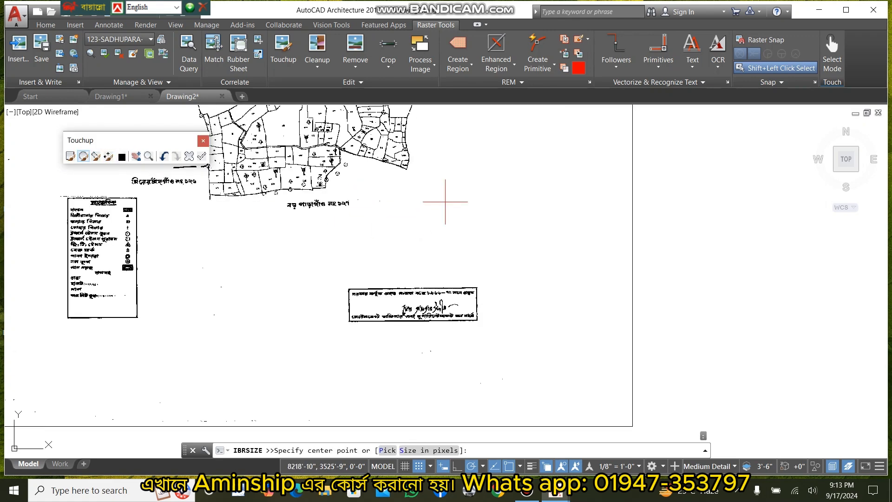
scroll(445, 197, down, 7)
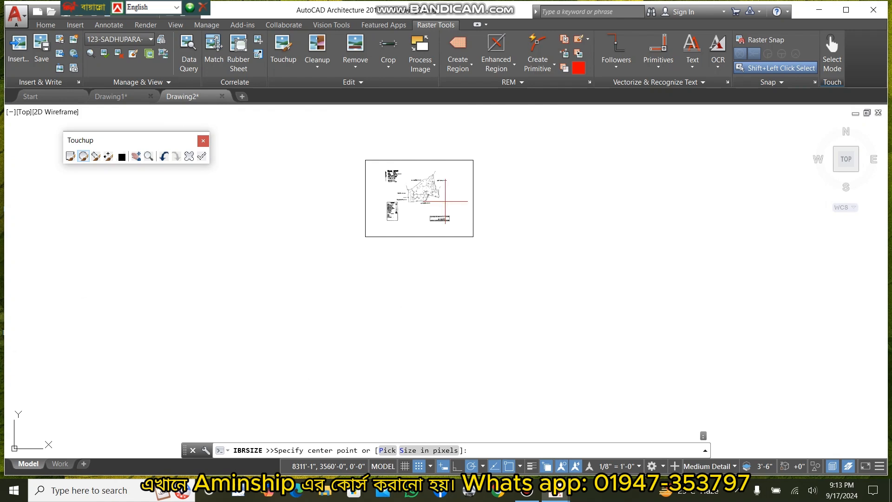
scroll(398, 174, up, 14)
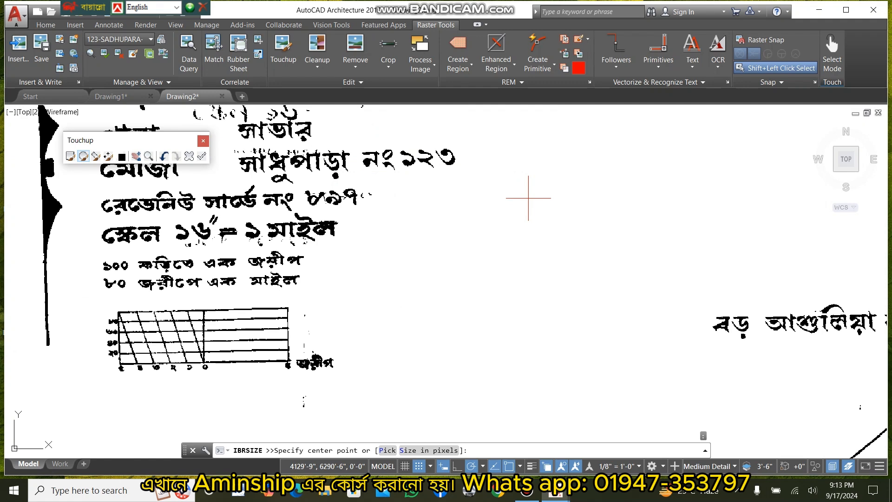
click(528, 198)
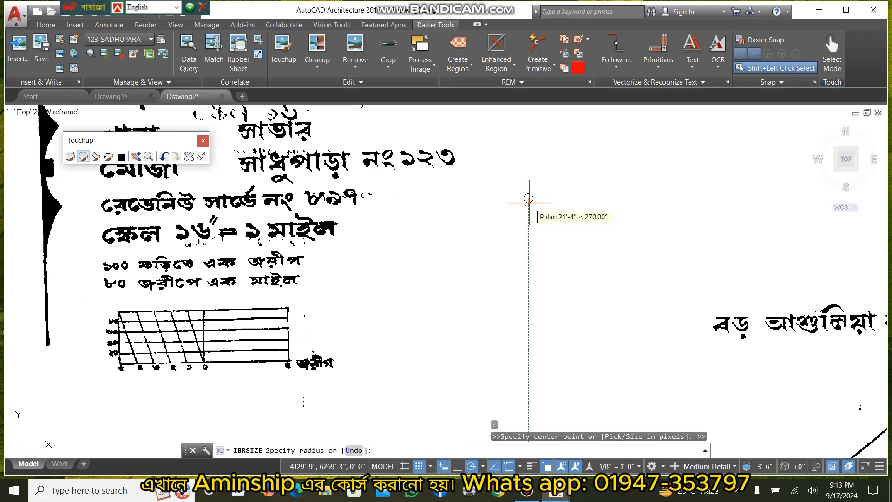
click(528, 194)
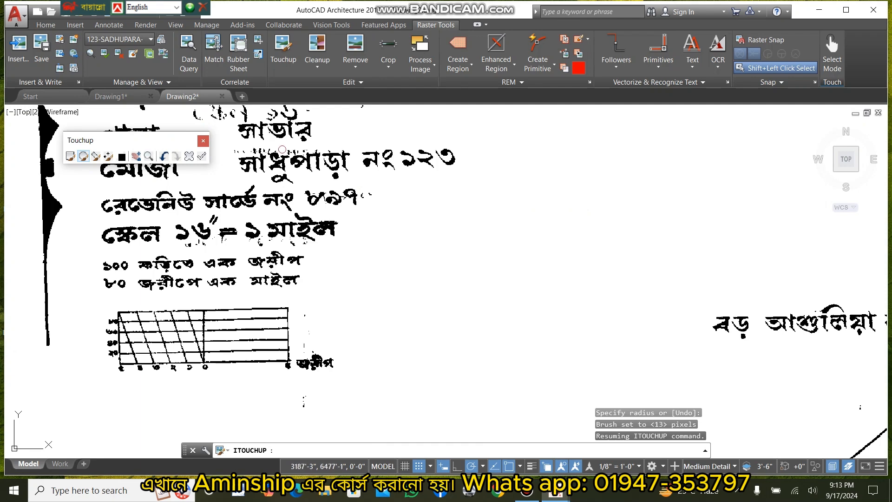
Erase the ghost strokes and specks above the mouza name in the title block with the small round brush.
scroll(282, 149, up, 10)
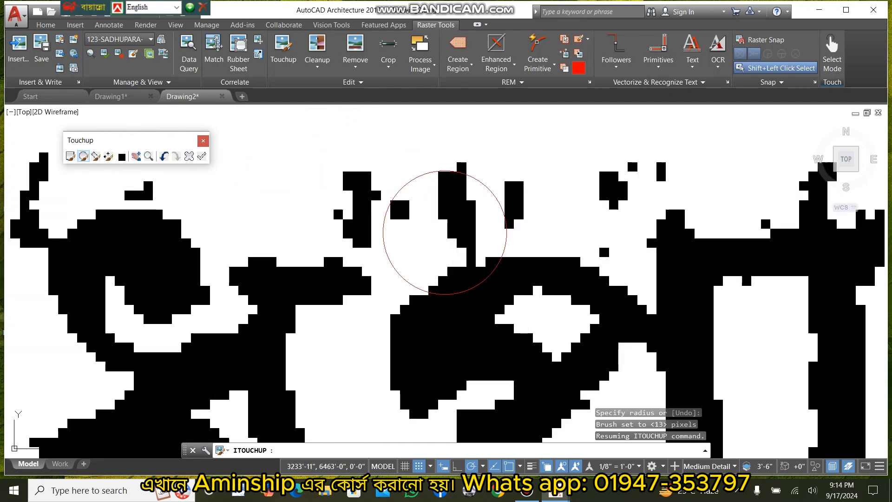
scroll(445, 232, down, 4)
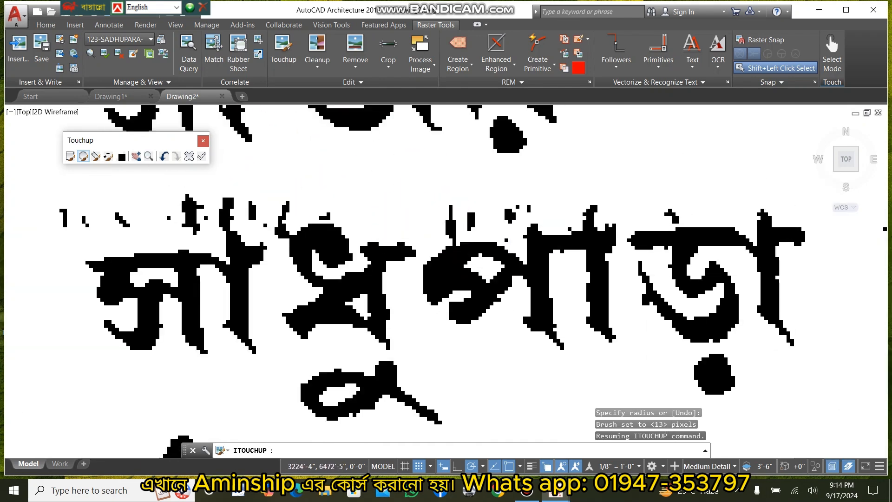
click(438, 216)
click(462, 214)
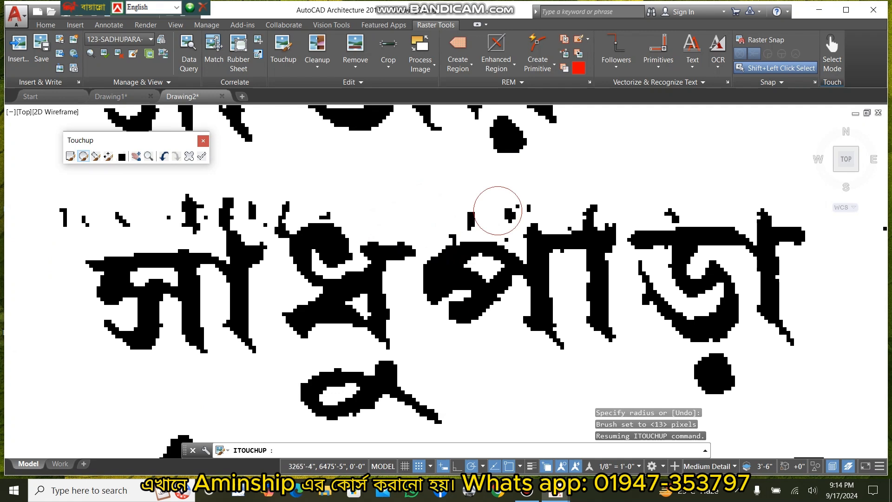
click(497, 207)
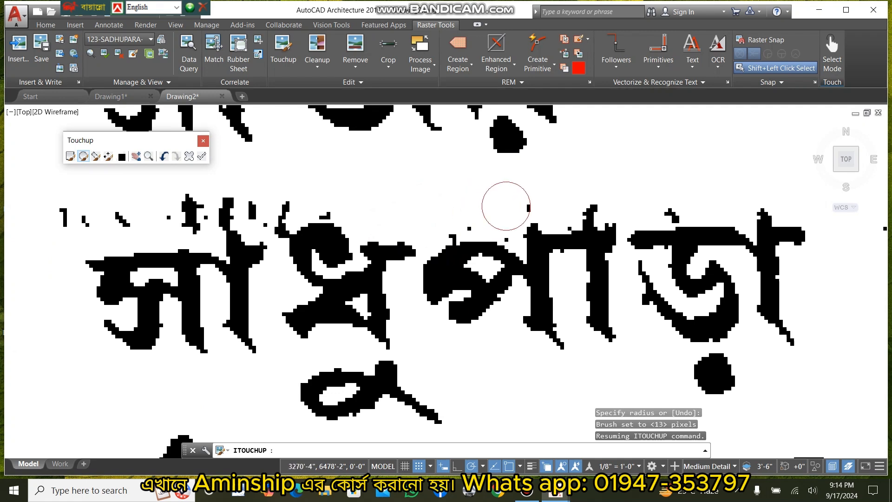
drag(175, 205, 284, 213)
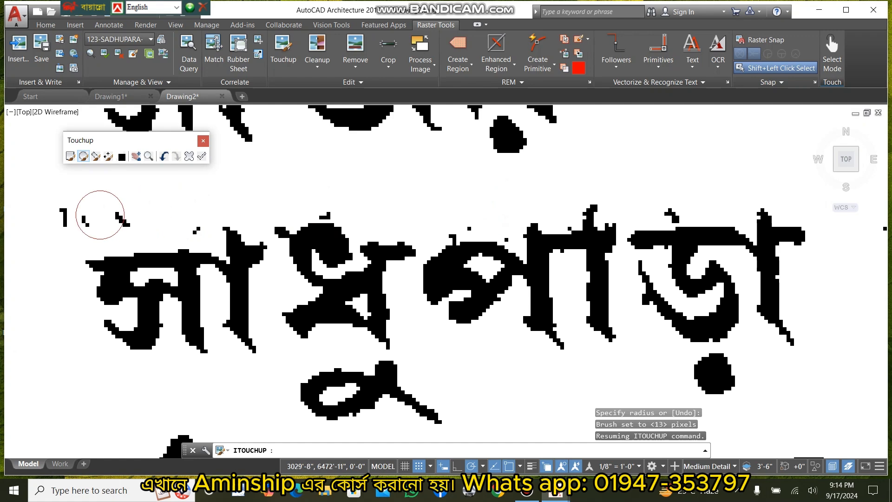
drag(100, 215, 19, 217)
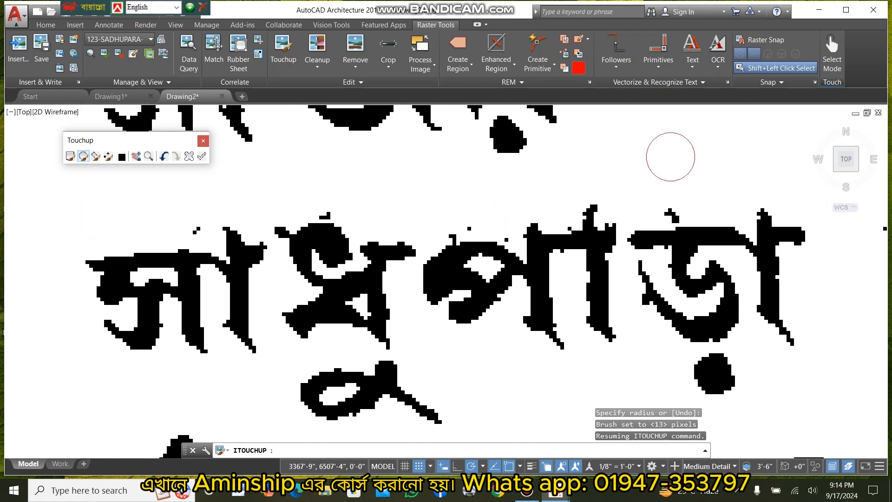
scroll(670, 157, down, 8)
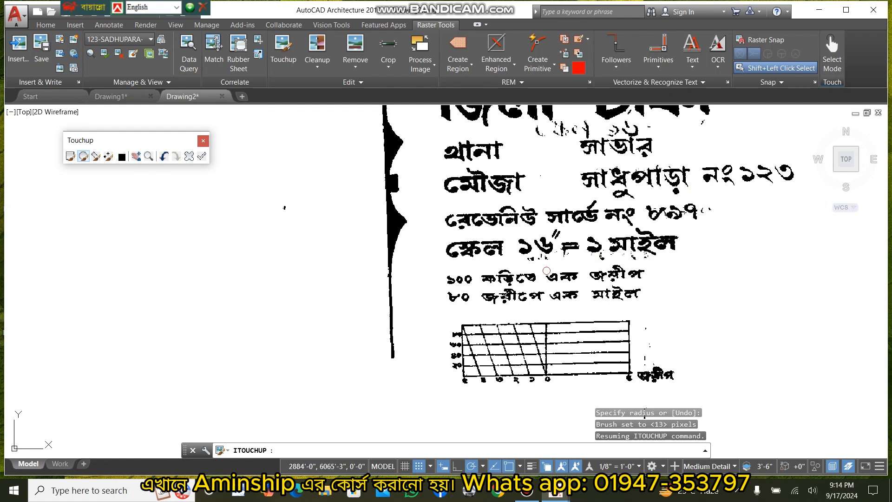
Erase the ghost letters, ghost digits and specks between the large district heading and the thana name in the title block.
scroll(735, 240, down, 5)
middle_drag(769, 250, 311, 329)
scroll(233, 286, up, 8)
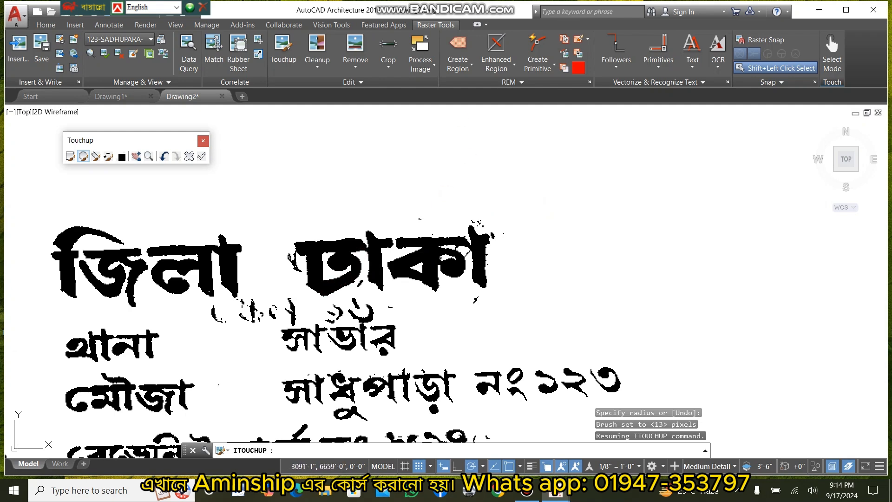
click(210, 312)
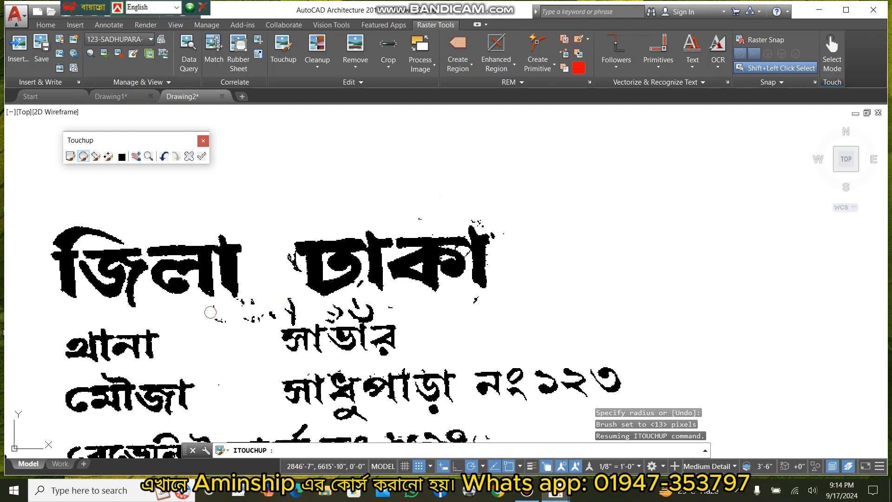
scroll(247, 305, up, 4)
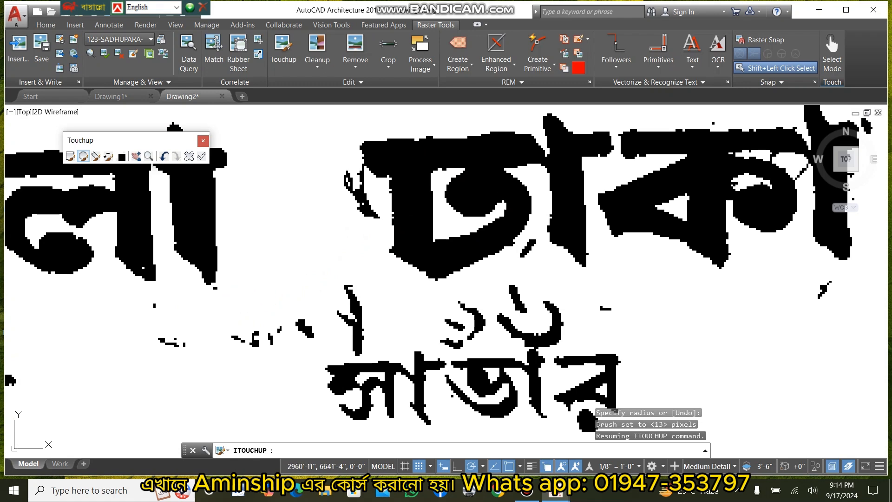
drag(325, 310, 352, 315)
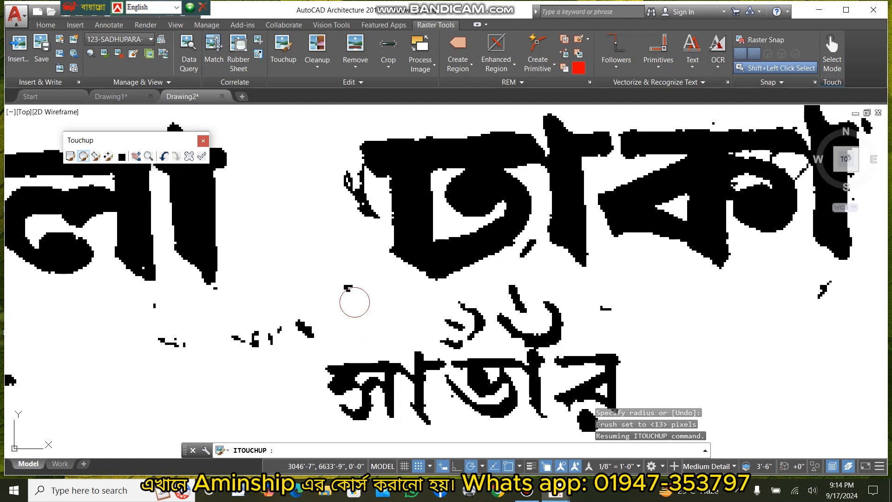
drag(354, 299, 342, 281)
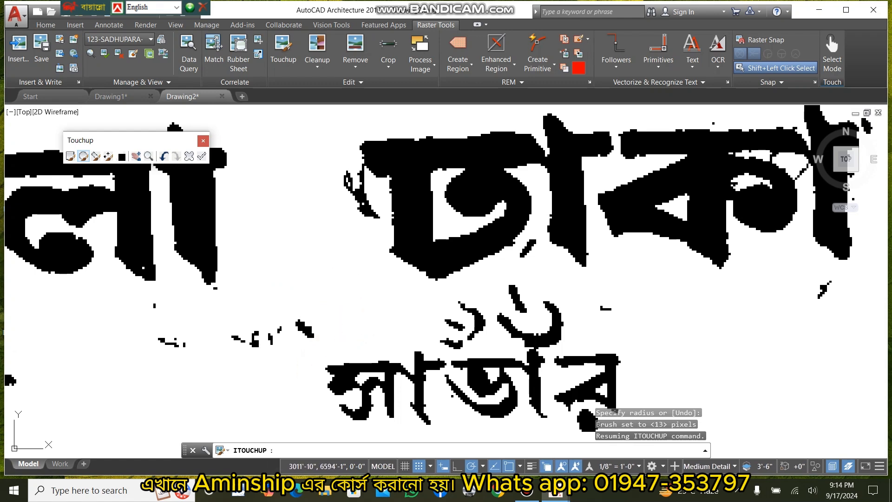
drag(306, 328, 255, 313)
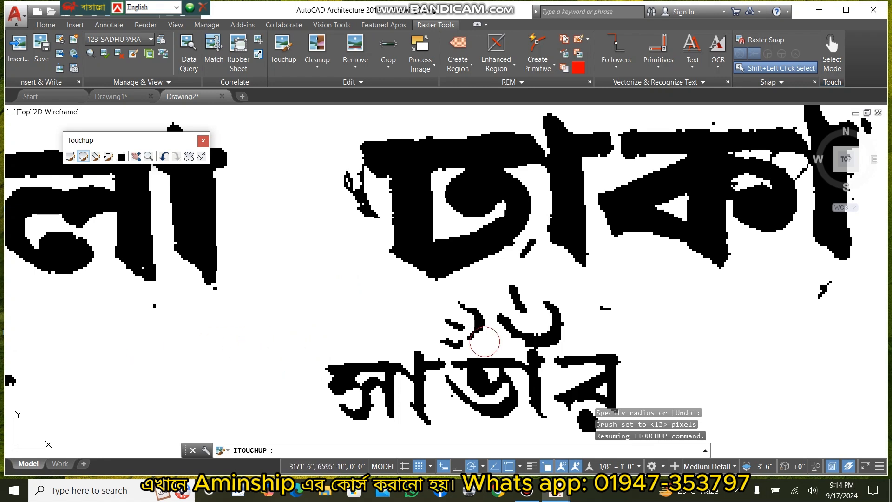
mouse_move(482, 341)
mouse_down()
mouse_move(438, 330)
mouse_move(555, 328)
mouse_up()
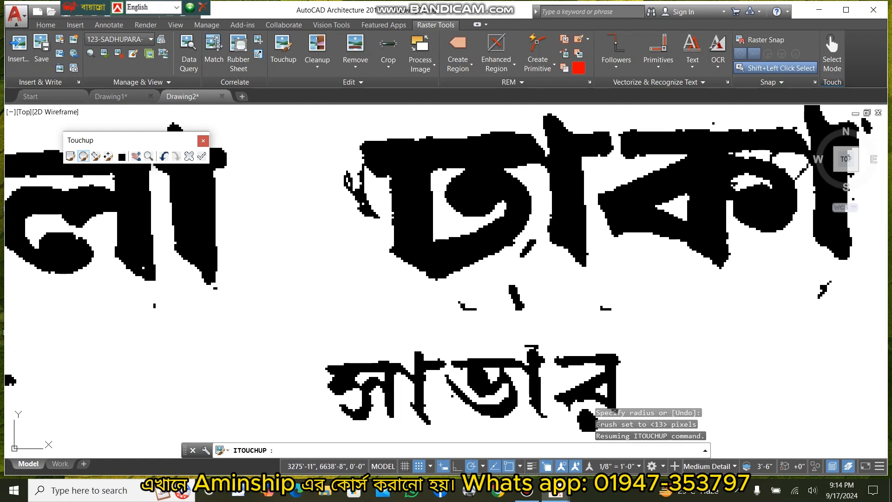
mouse_move(582, 295)
mouse_down()
mouse_move(486, 296)
mouse_move(423, 313)
mouse_move(613, 297)
mouse_up()
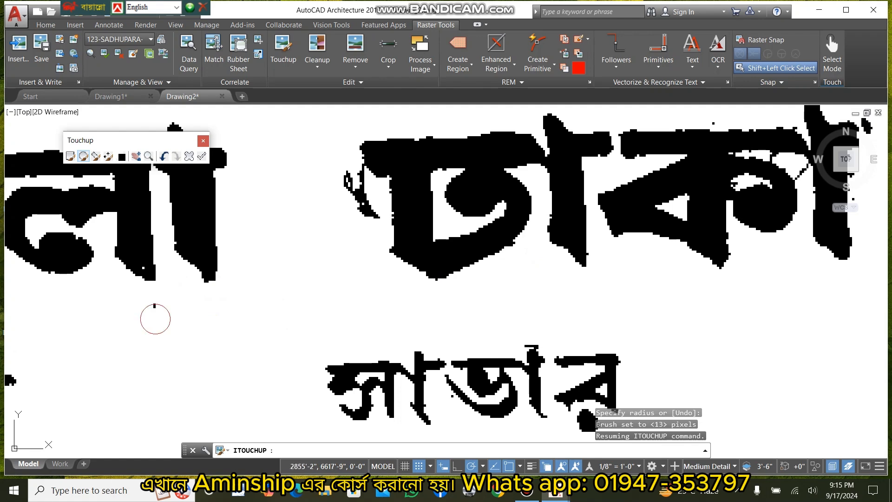
Undo the brush stroke that cut the boundary between plots ৬০ and ৬৪ and part of plot number ৬৪.
scroll(626, 375, down, 10)
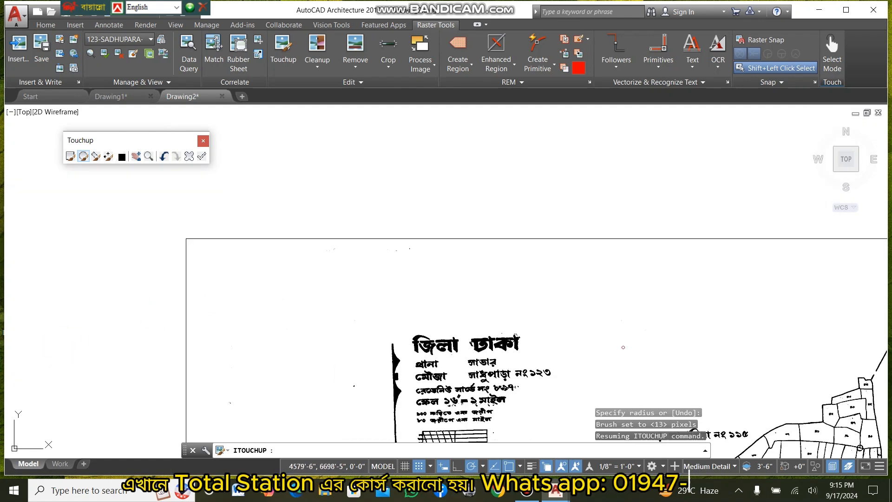
middle_drag(790, 408, 598, 377)
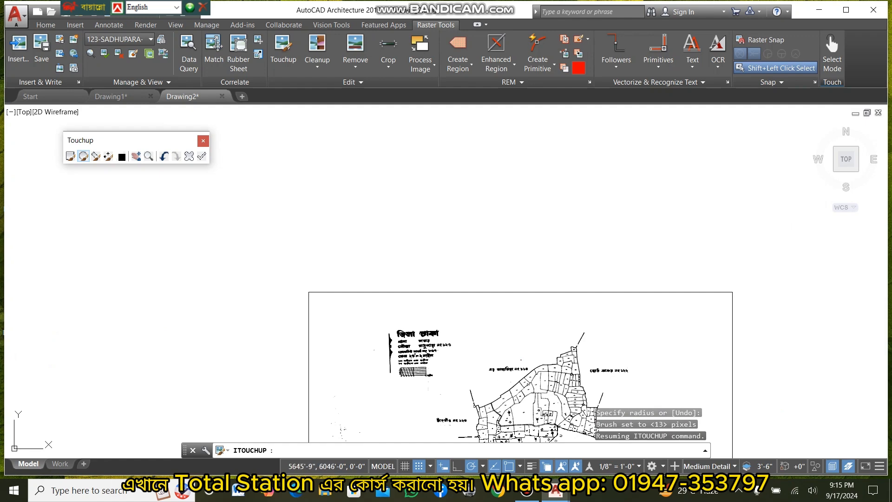
middle_drag(546, 407, 501, 297)
scroll(502, 298, up, 4)
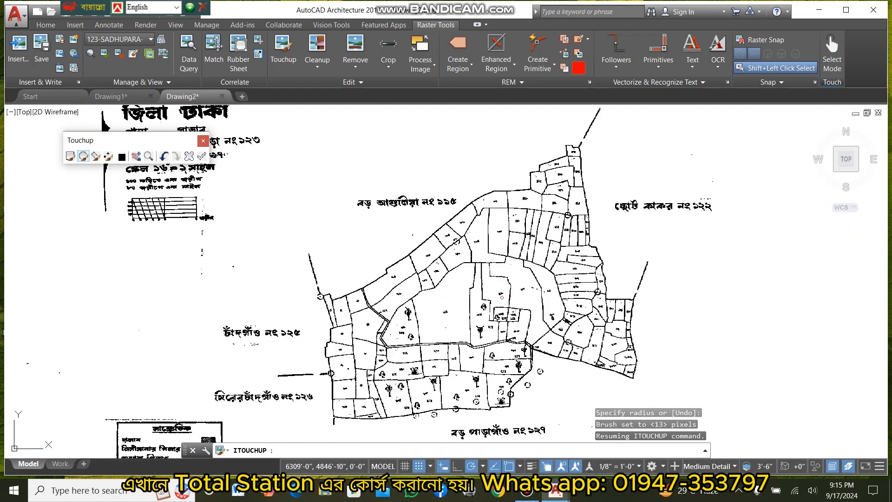
scroll(501, 297, up, 6)
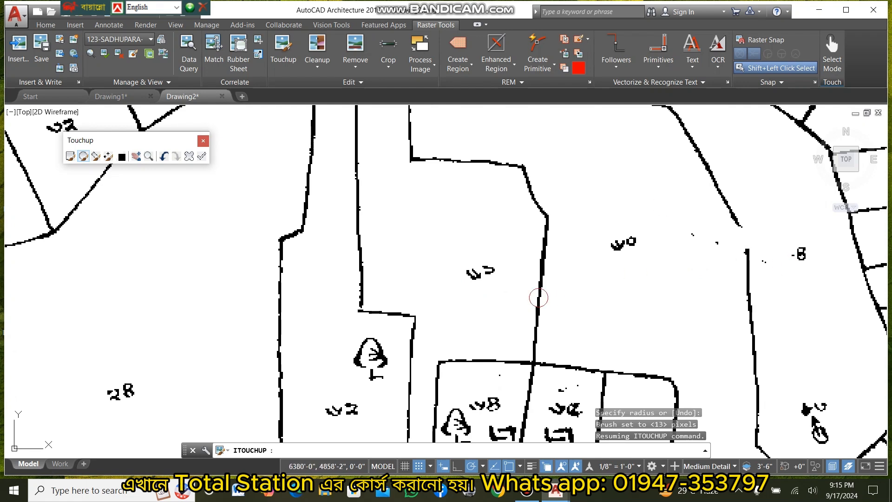
key(ctrl+z)
Enlarge the round brush to about 45 pixels, and erase the stray dashes in plot ৬০ and the tree symbol in plot ৬২.
click(82, 156)
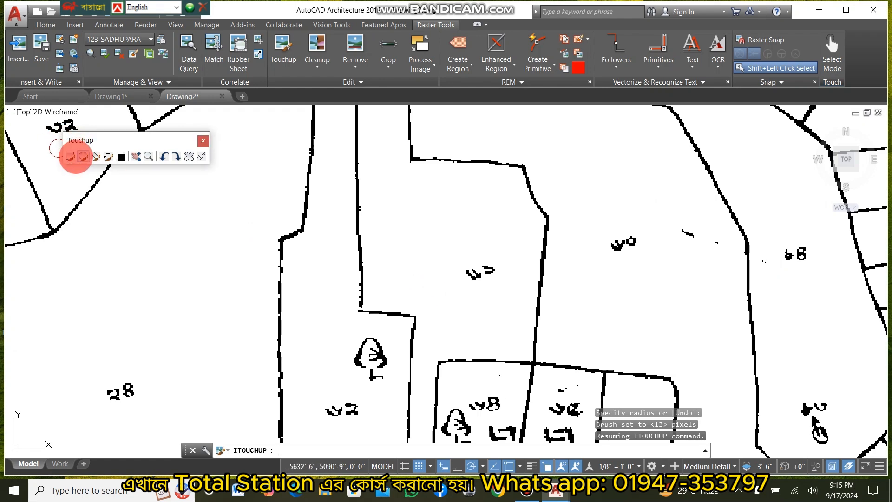
click(103, 156)
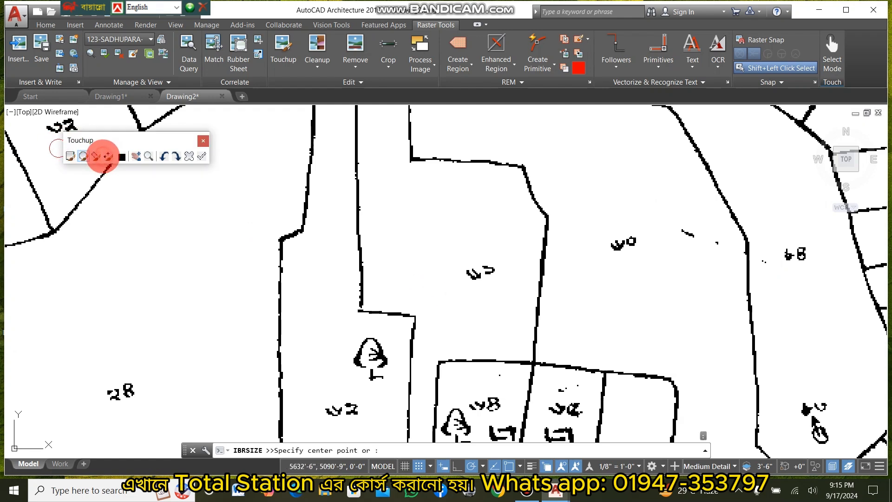
click(584, 141)
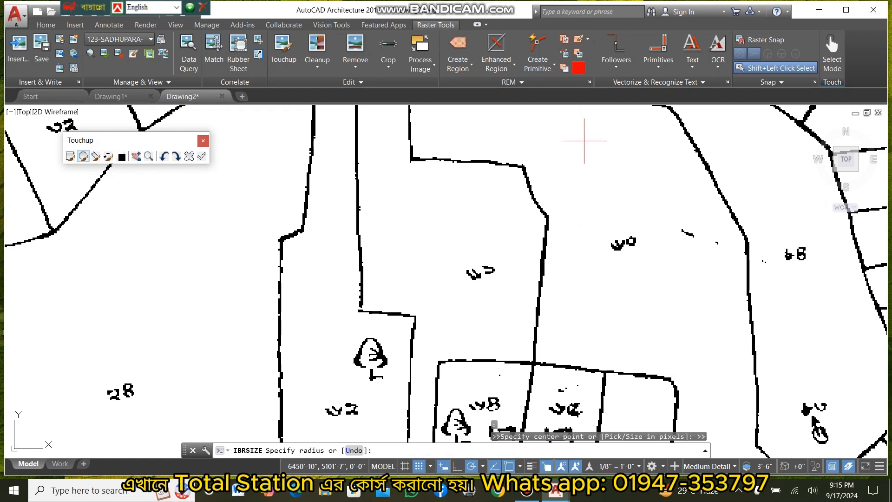
click(584, 177)
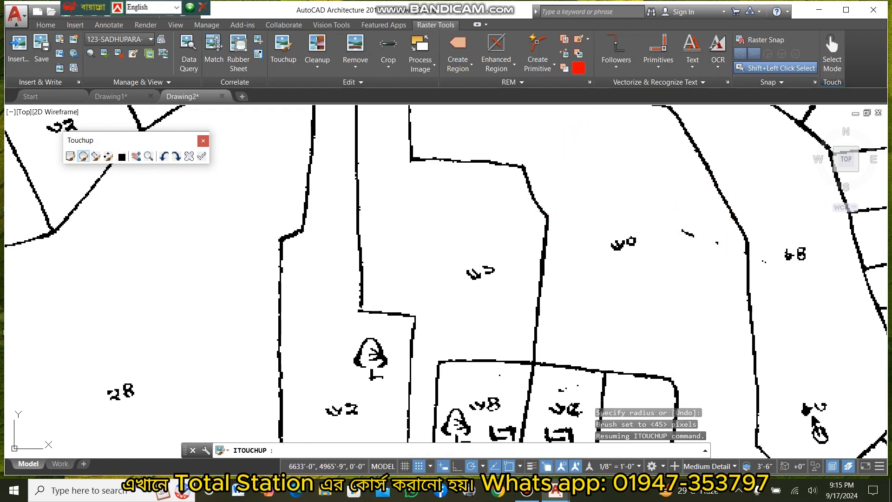
click(702, 236)
click(367, 365)
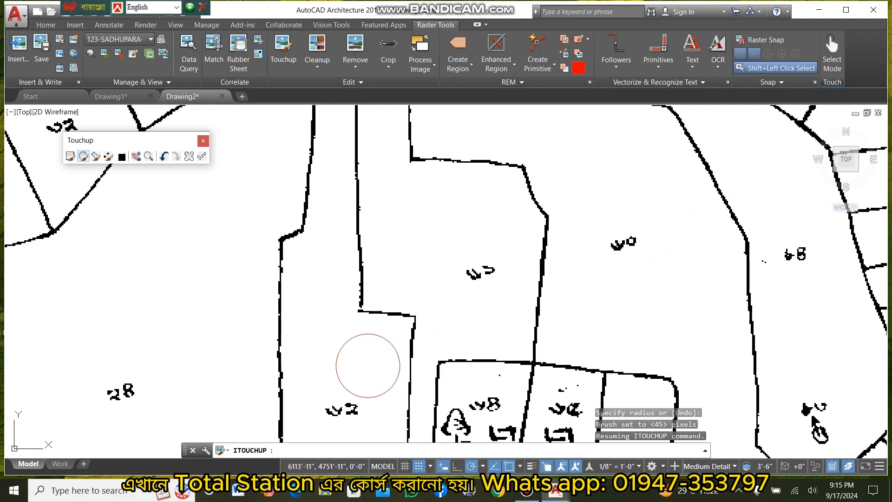
Check the central and south-eastern plots up close for remaining specks around the boundaries and plot numbers.
scroll(677, 368, up, 2)
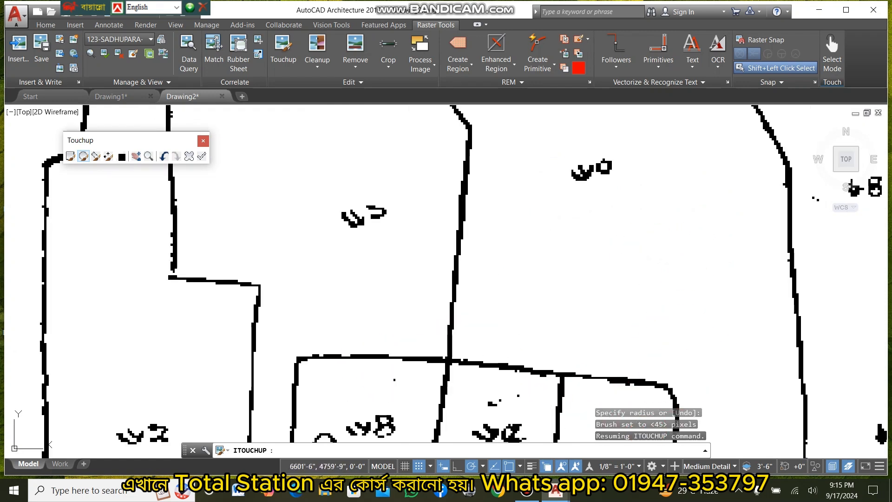
scroll(656, 378, up, 2)
scroll(676, 339, down, 6)
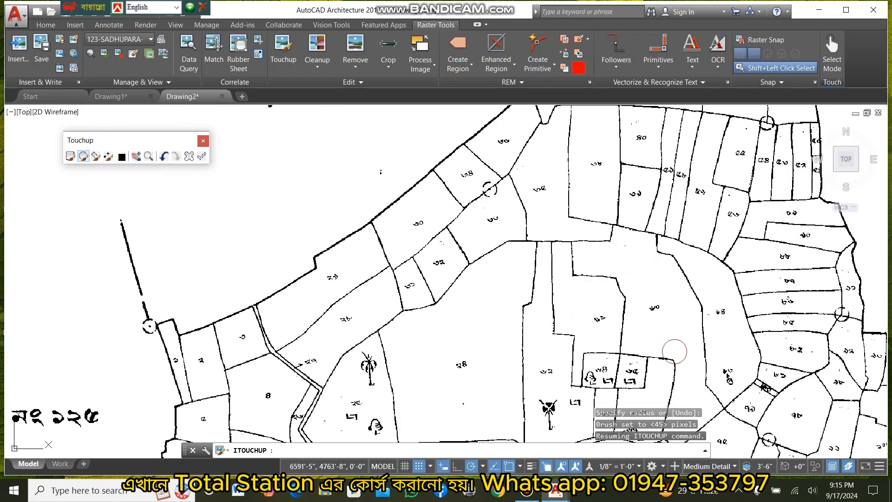
scroll(513, 352, down, 2)
scroll(590, 247, up, 5)
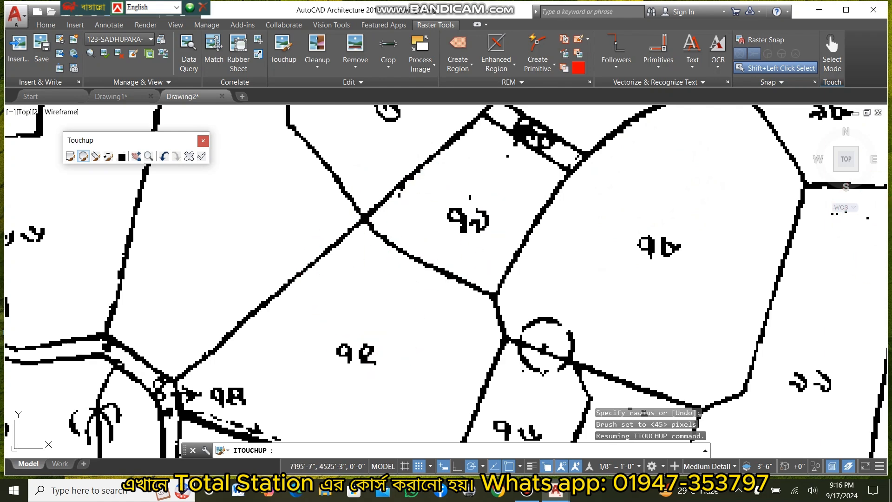
scroll(673, 204, up, 6)
scroll(673, 204, down, 4)
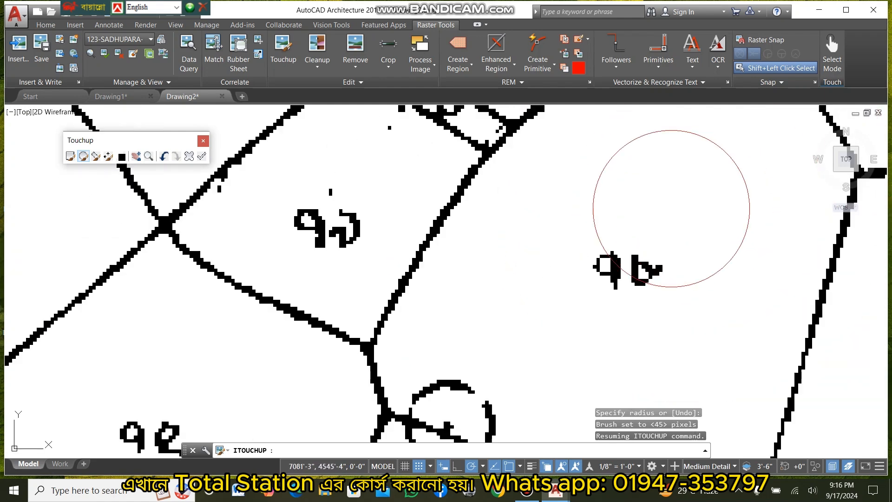
Finish the Touchup session and apply the erasures to the map image.
scroll(367, 204, down, 6)
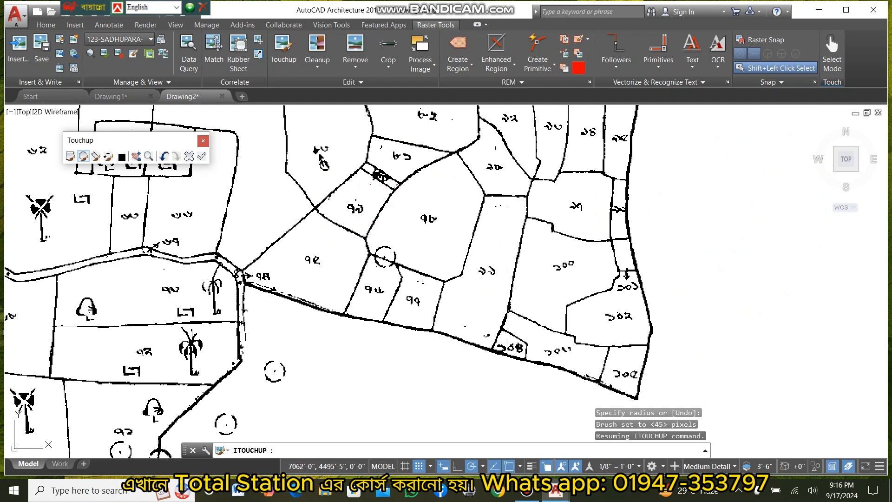
scroll(385, 256, down, 5)
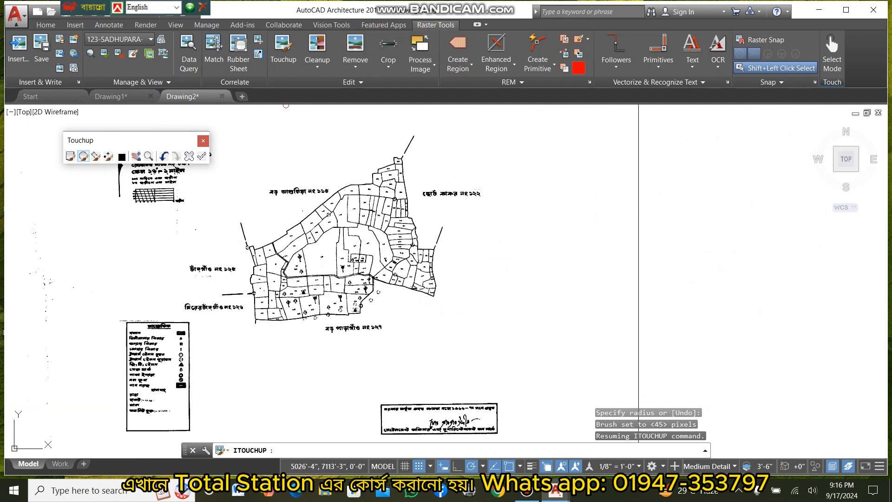
click(200, 158)
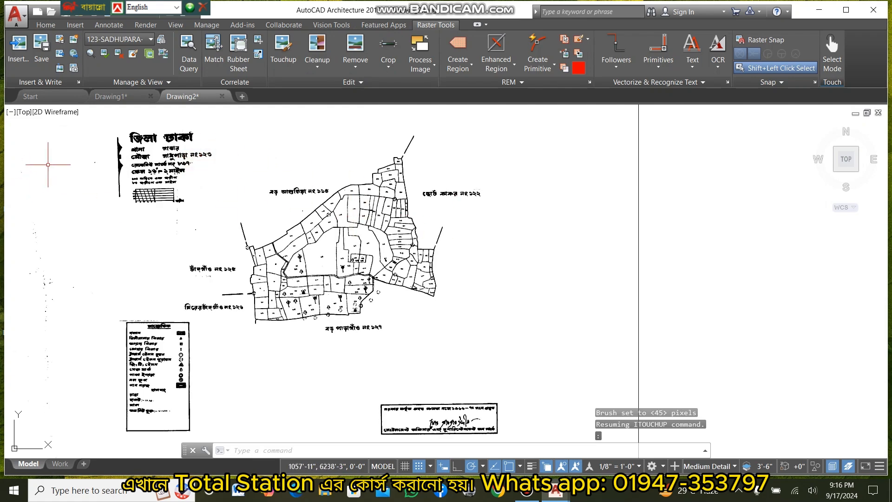
Review the cleaned map, examining the title block lettering, the plots and the whole sheet.
scroll(48, 164, up, 4)
scroll(70, 139, down, 2)
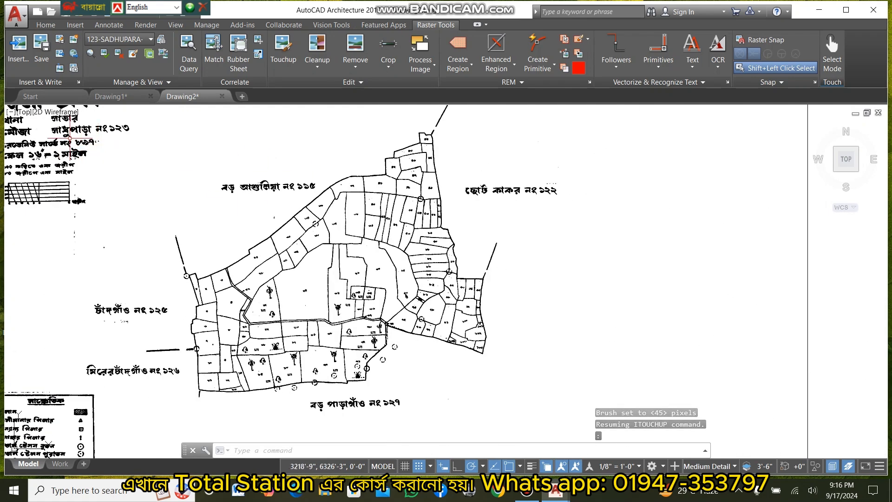
scroll(69, 138, up, 6)
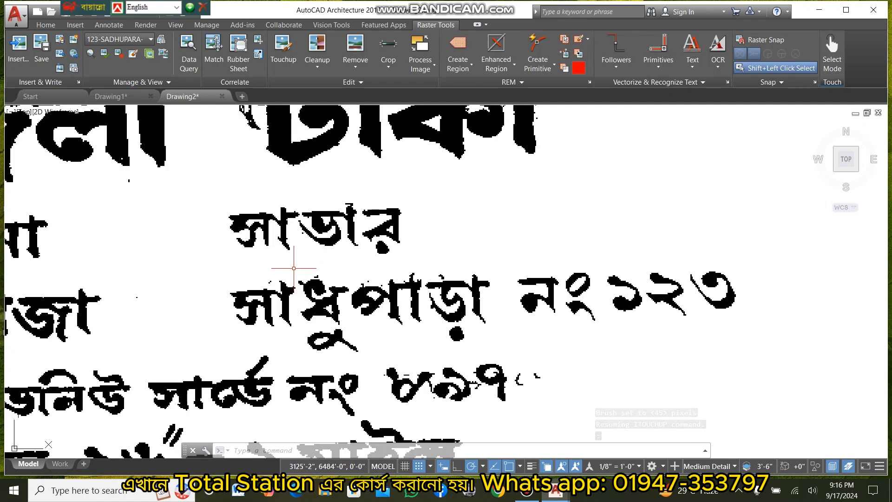
scroll(361, 263, down, 6)
middle_drag(467, 295, 468, 296)
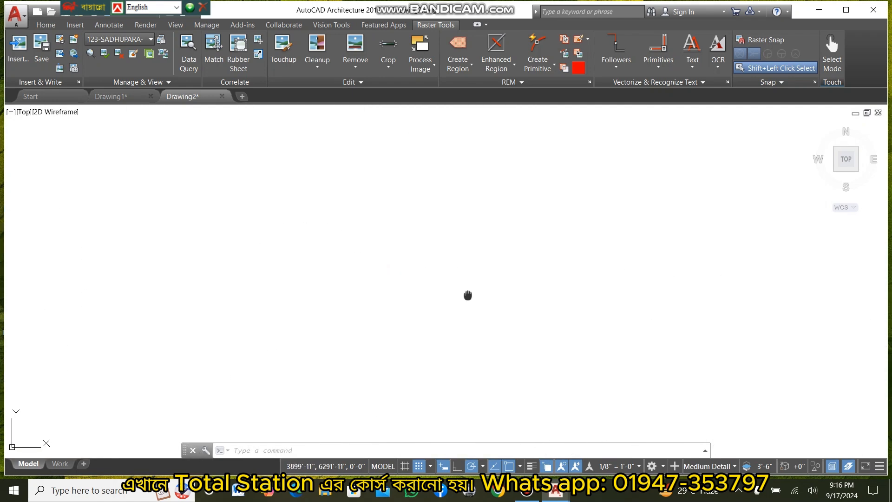
scroll(633, 348, down, 10)
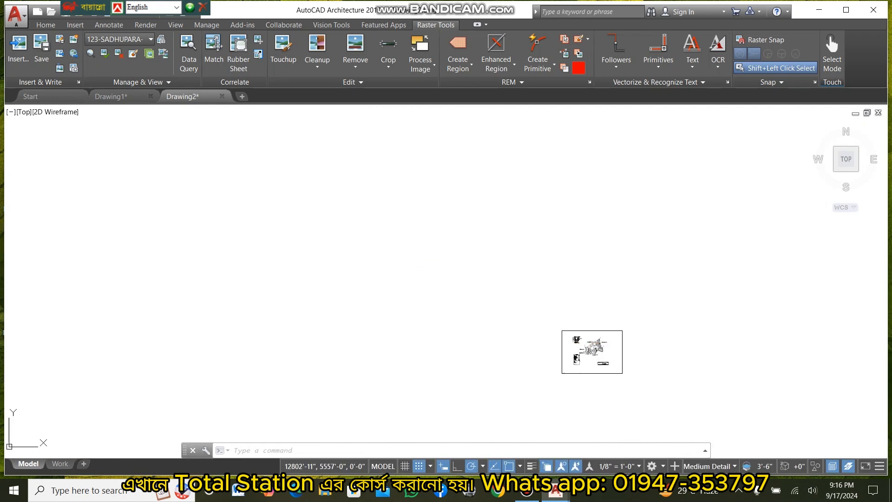
middle_drag(600, 344, 390, 280)
scroll(392, 281, up, 10)
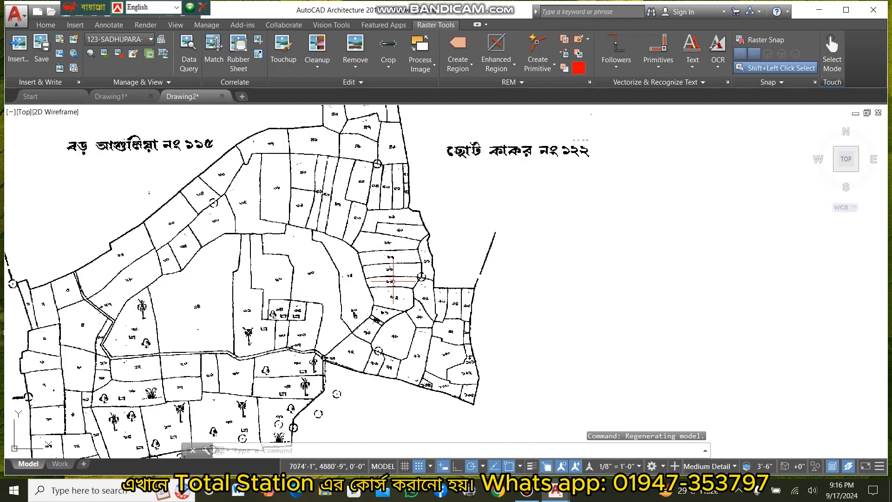
scroll(392, 281, down, 4)
scroll(390, 288, up, 4)
scroll(383, 316, down, 7)
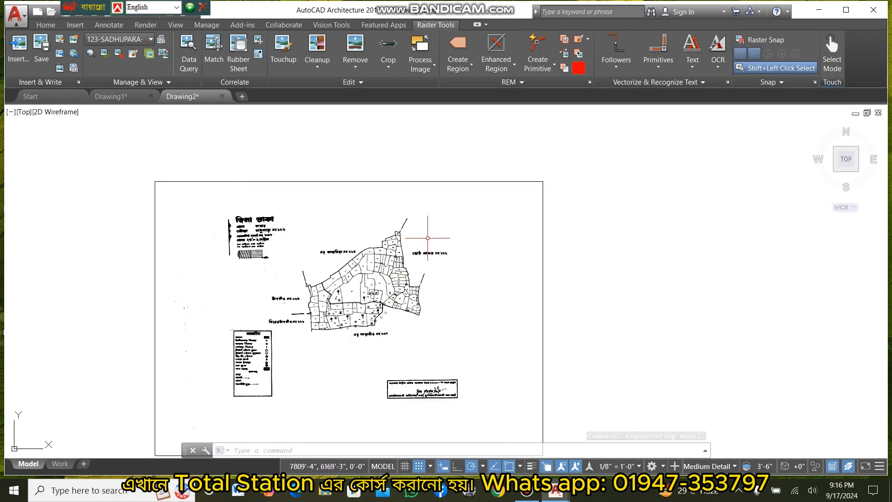
scroll(423, 242, down, 4)
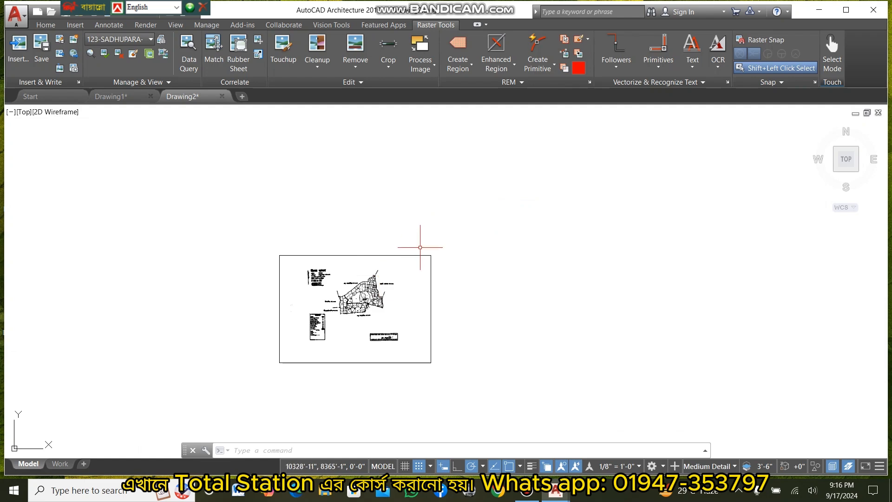
scroll(399, 269, up, 8)
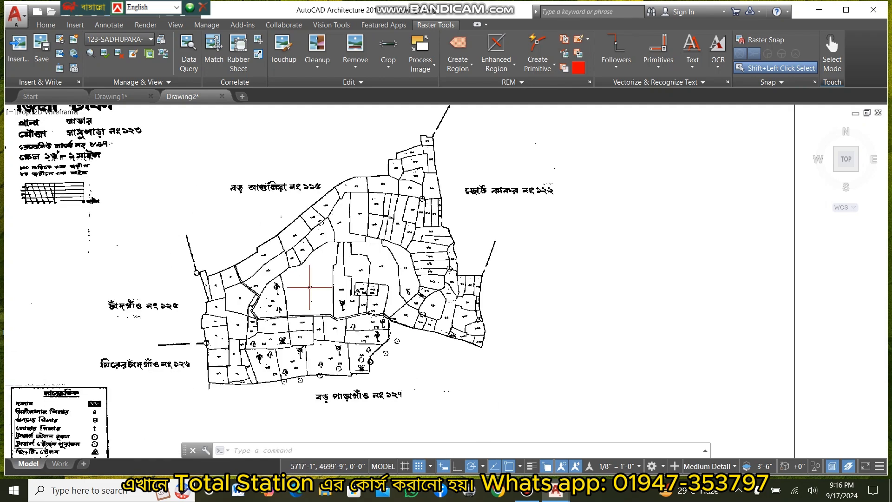
scroll(310, 286, down, 4)
middle_drag(307, 287, 454, 328)
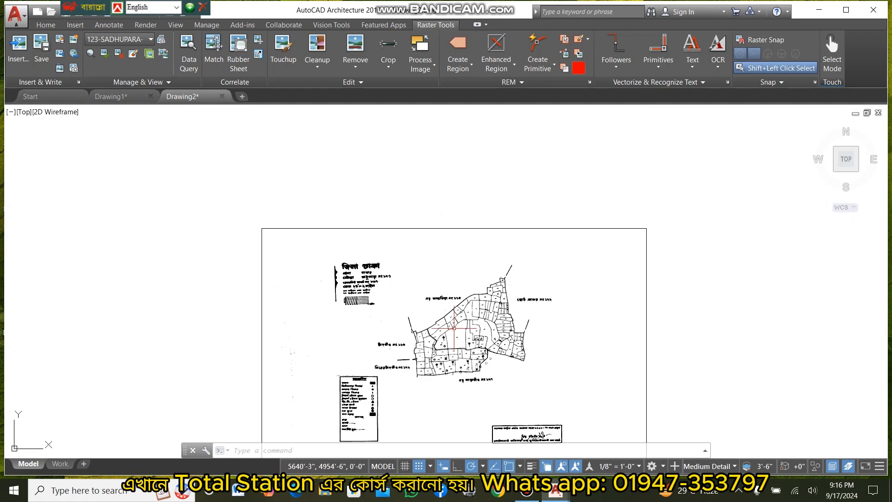
Review the Model layout's page setup, checking the plotter, paper size and plot area settings for the whole map sheet.
middle_click(457, 339)
middle_click(458, 339)
scroll(451, 206, down, 2)
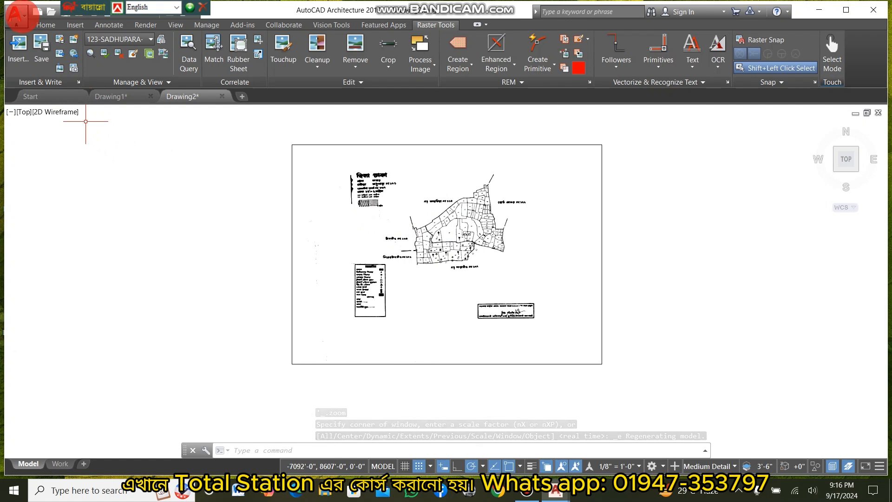
click(15, 15)
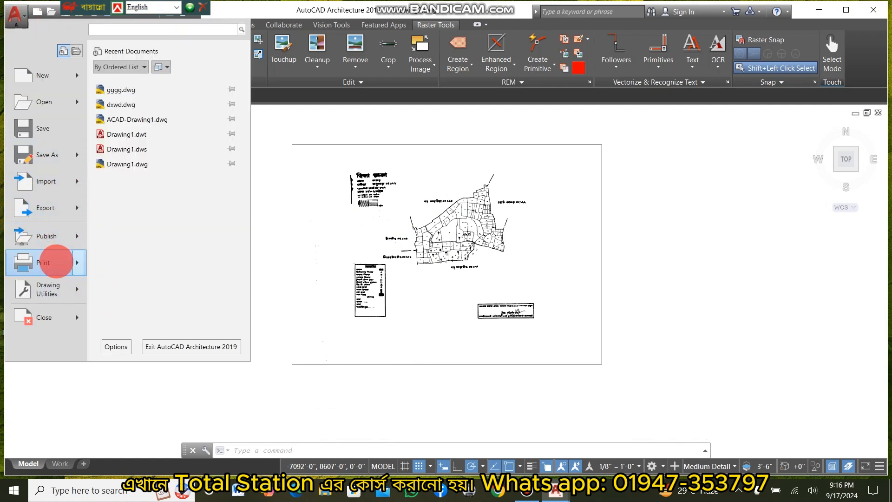
click(79, 262)
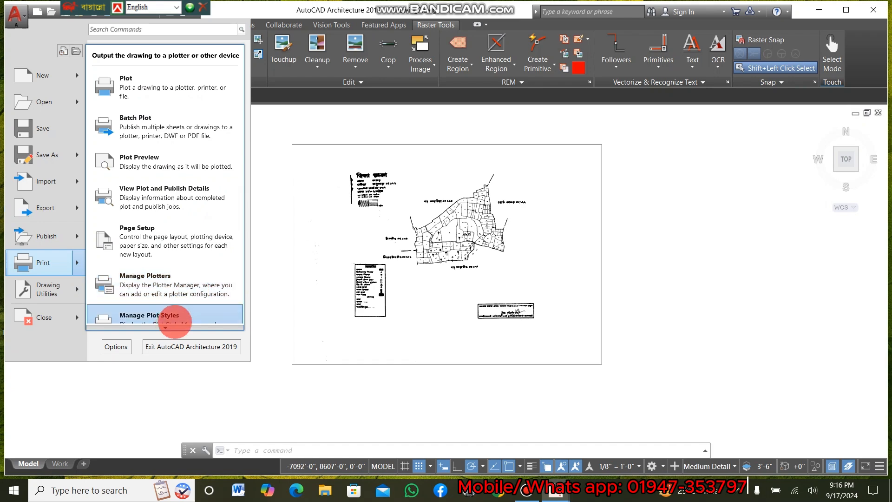
mouse_move(166, 328)
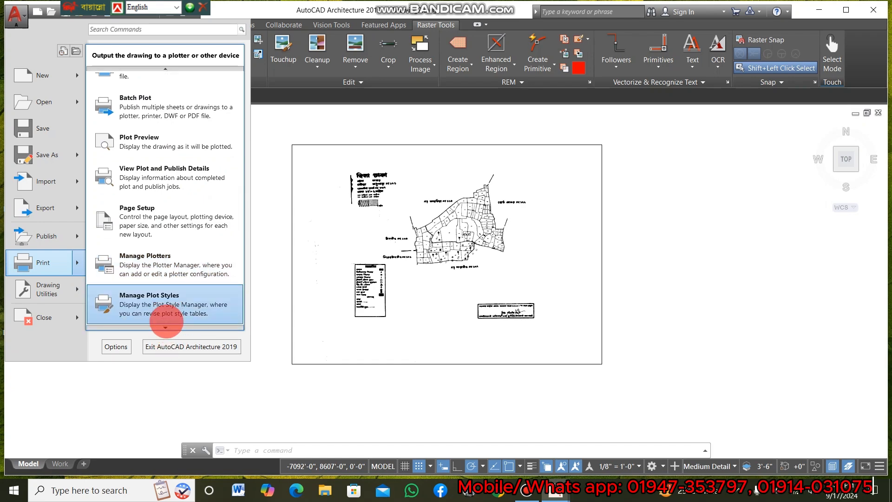
click(144, 219)
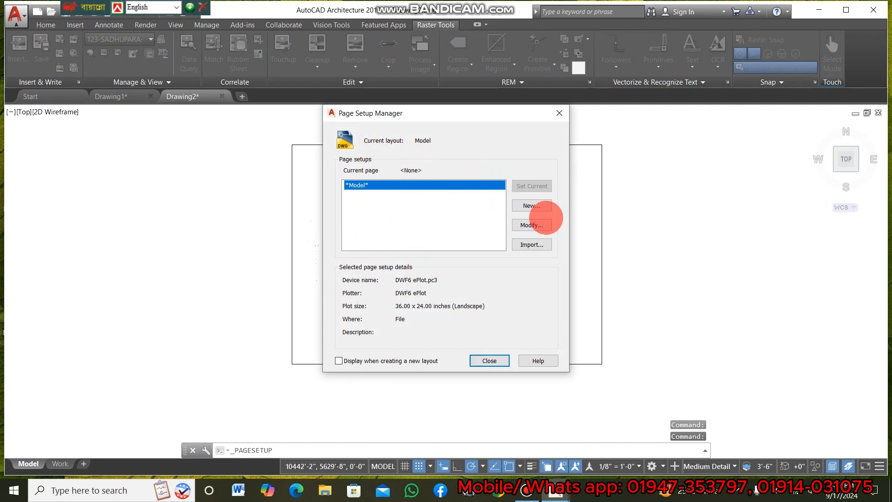
click(531, 225)
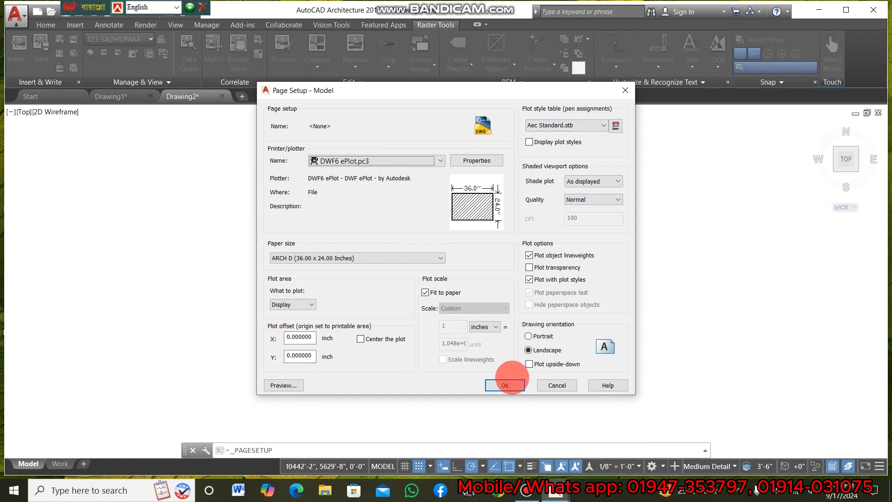
click(563, 385)
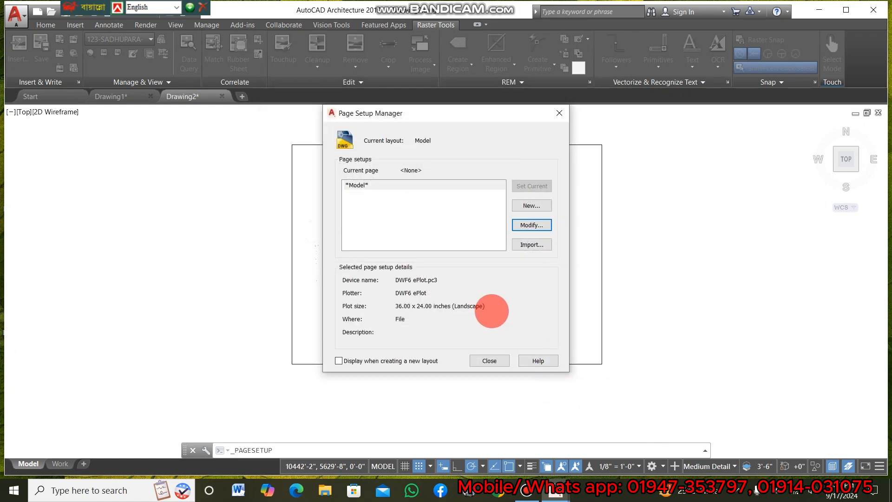
click(560, 113)
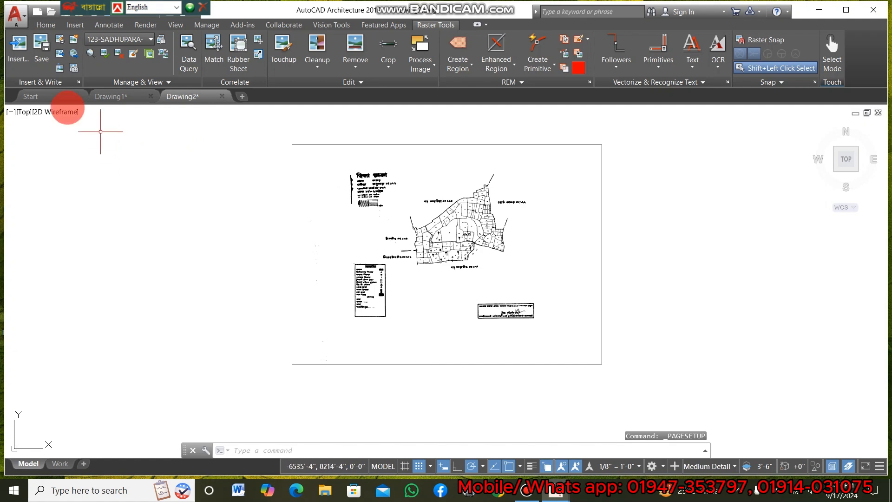
click(17, 15)
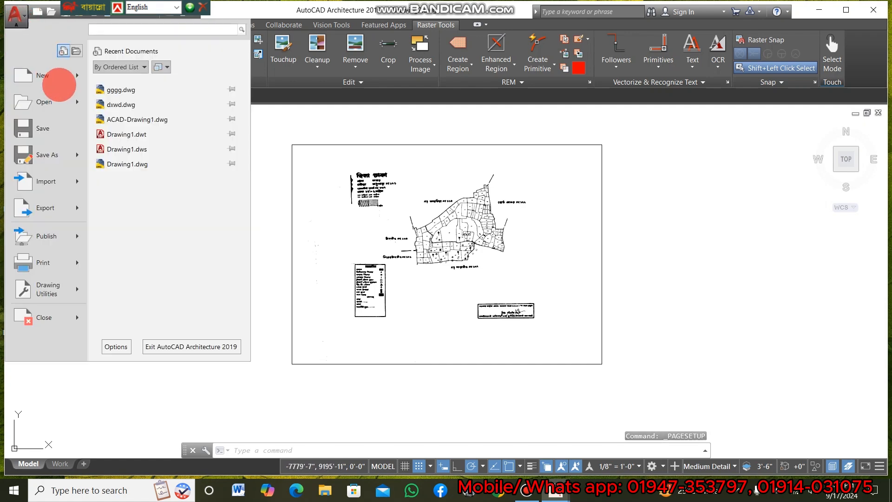
mouse_move(84, 158)
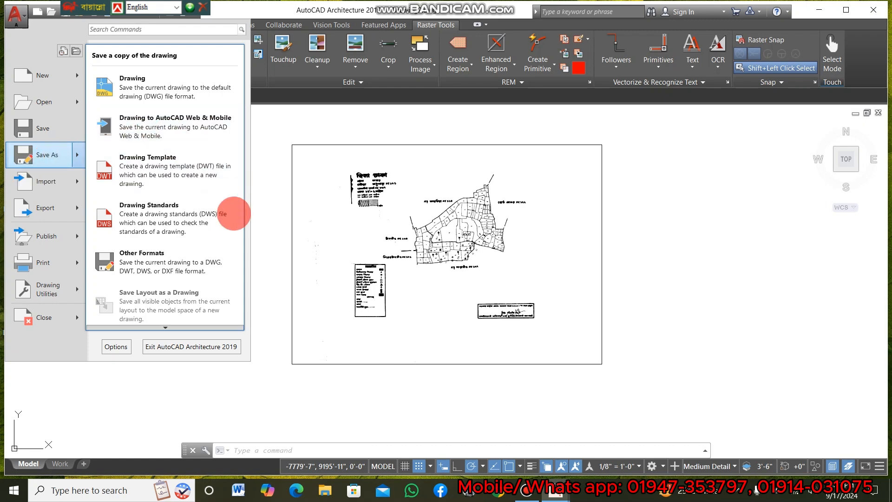
click(281, 129)
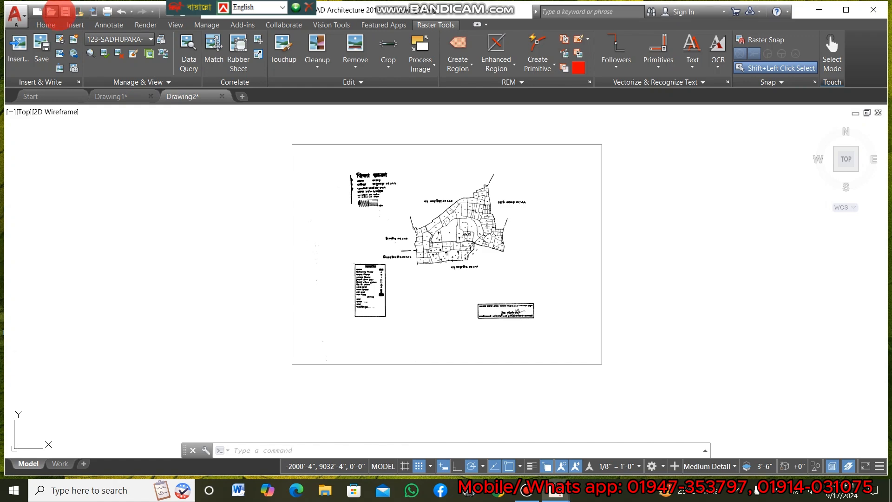
Start saving the drawing and browse to This PC for the save location, choosing its Downloads folder.
click(66, 11)
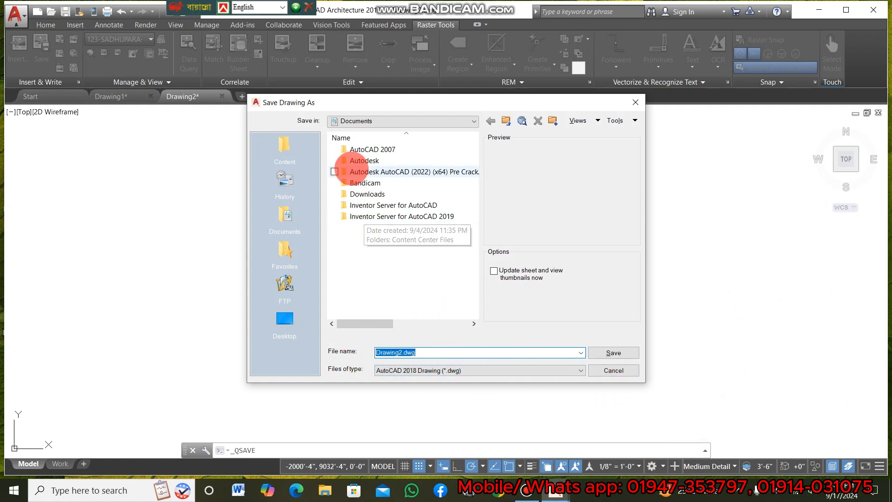
click(391, 121)
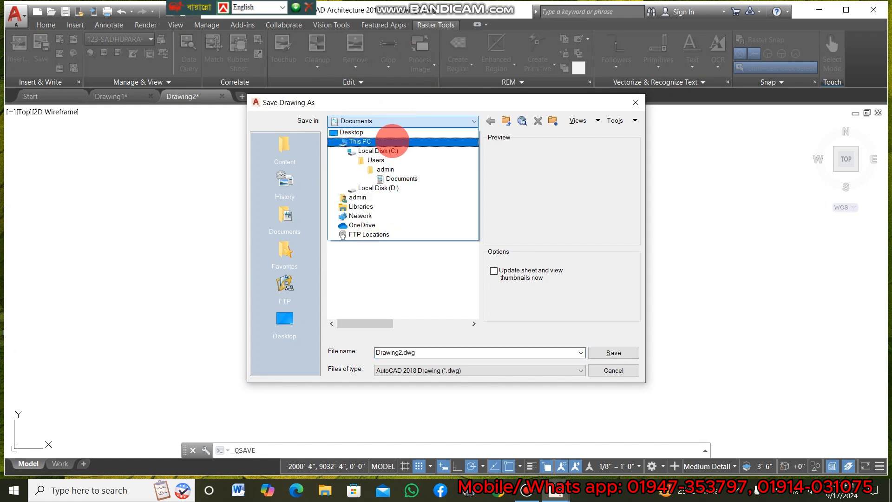
click(372, 141)
click(379, 196)
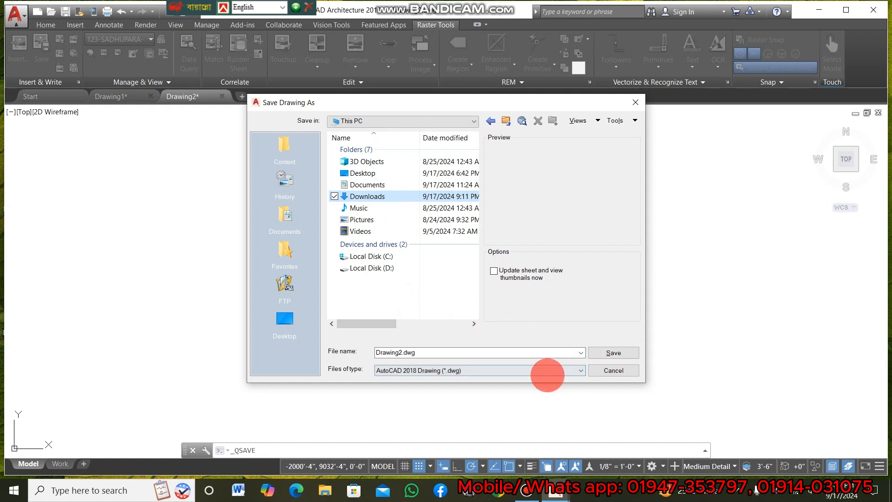
Try to save the drawing as rrrr directly in This PC.
click(382, 352)
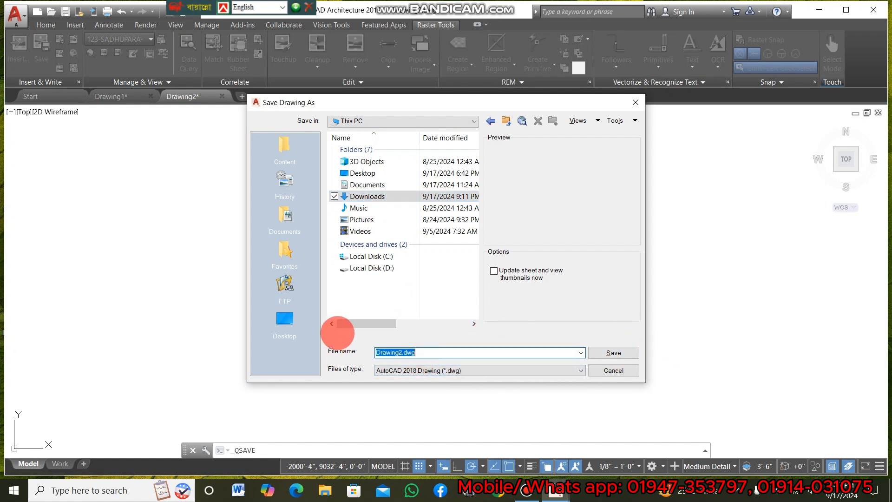
text(rrr)
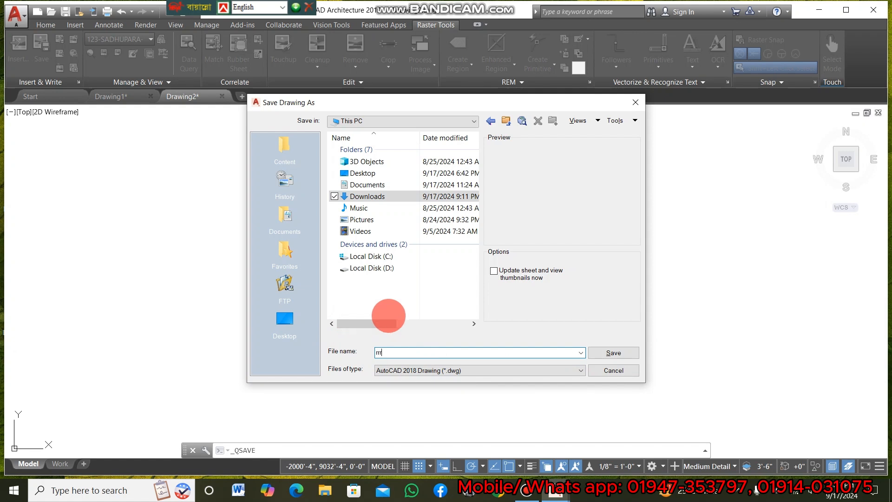
text(r)
click(620, 354)
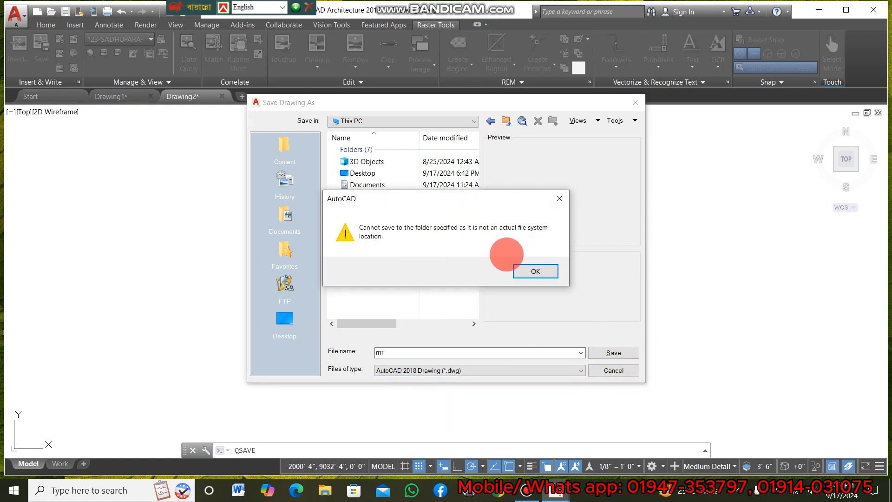
click(559, 198)
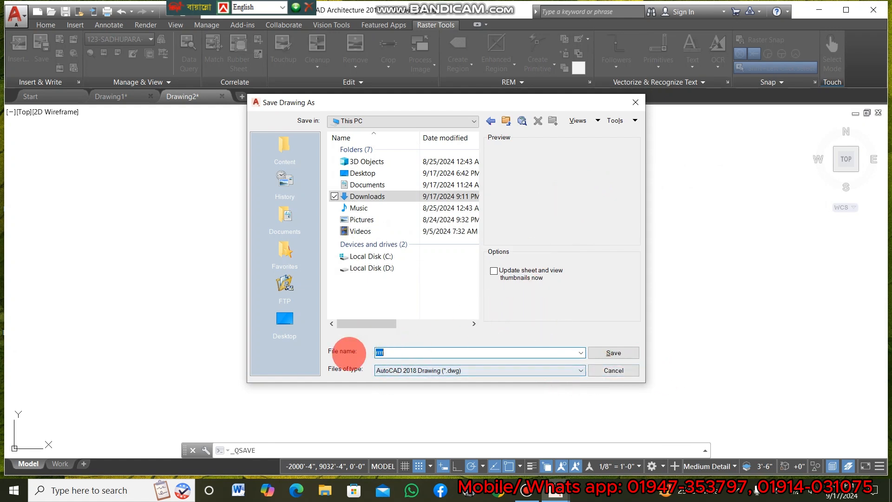
Save the drawing as fddfffg in the Downloads folder and the modified map image there as a Windows Bitmap named kkkk.
double_click(374, 196)
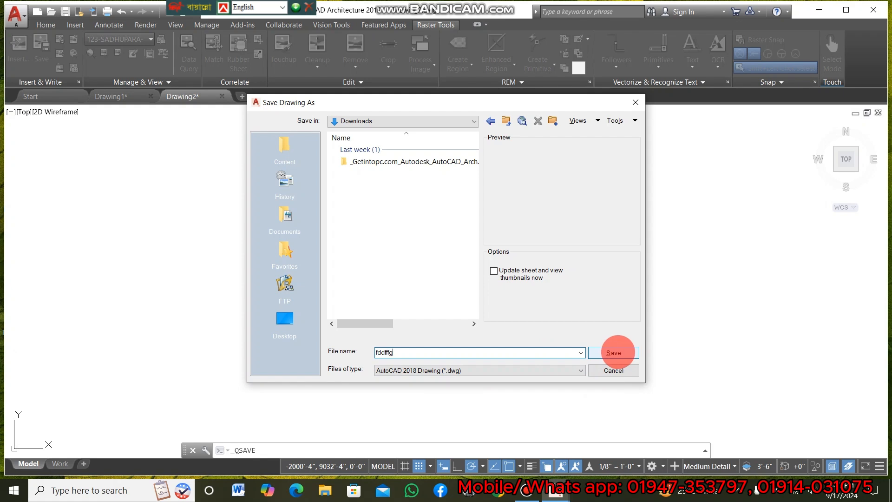
click(618, 353)
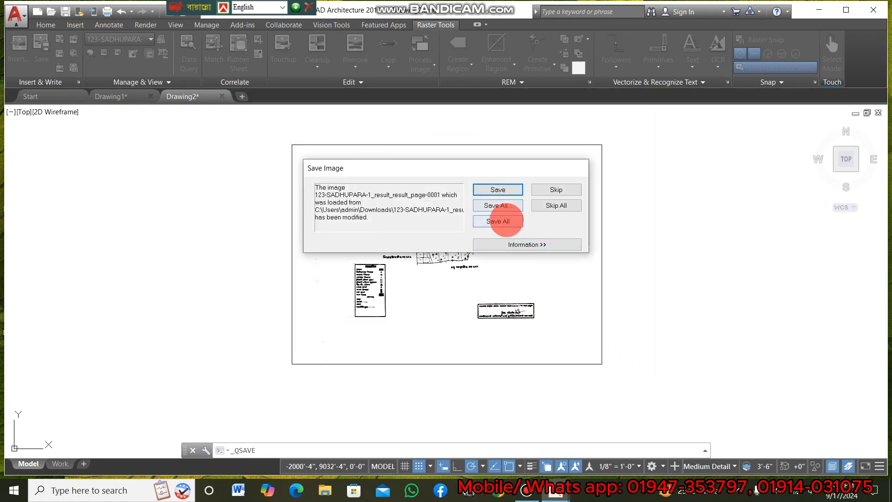
click(503, 204)
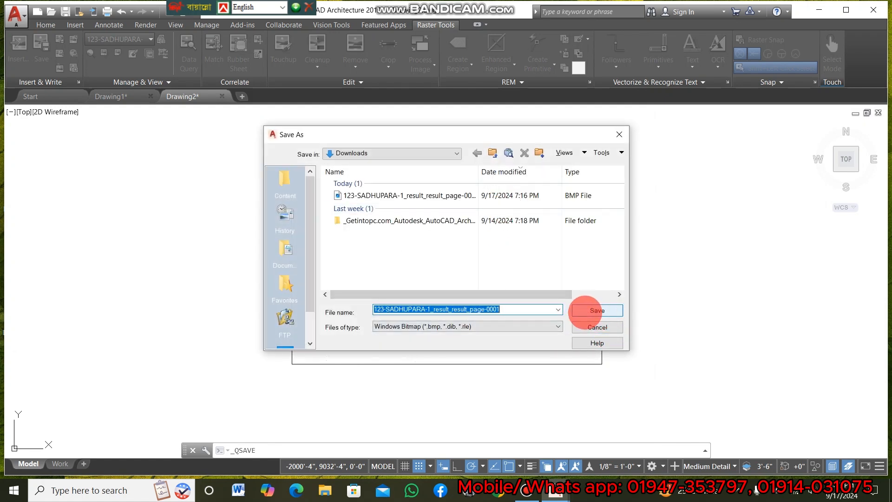
text(kkkk)
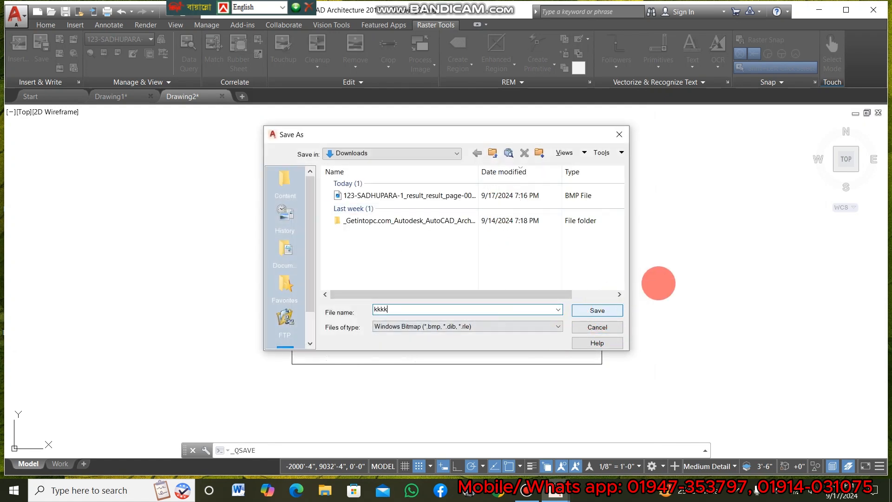
click(597, 310)
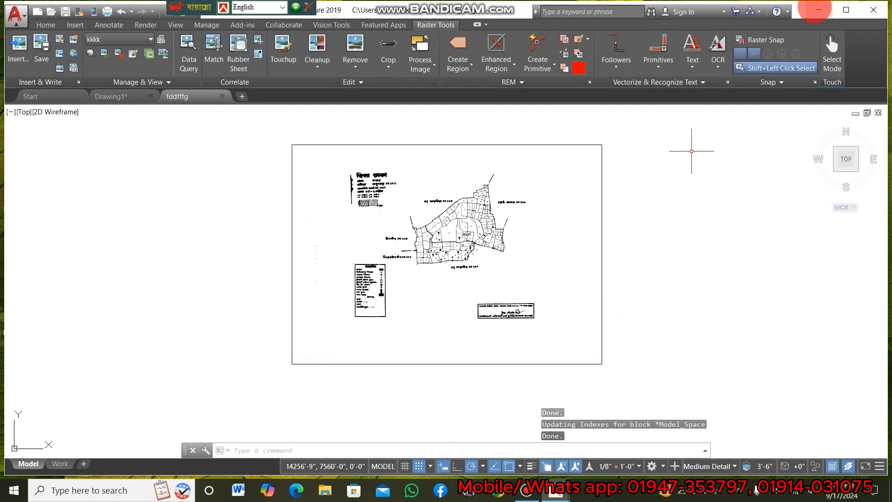
Switch to File Explorer and open the saved kkkk bitmap from the Downloads folder in the image viewer.
click(827, 10)
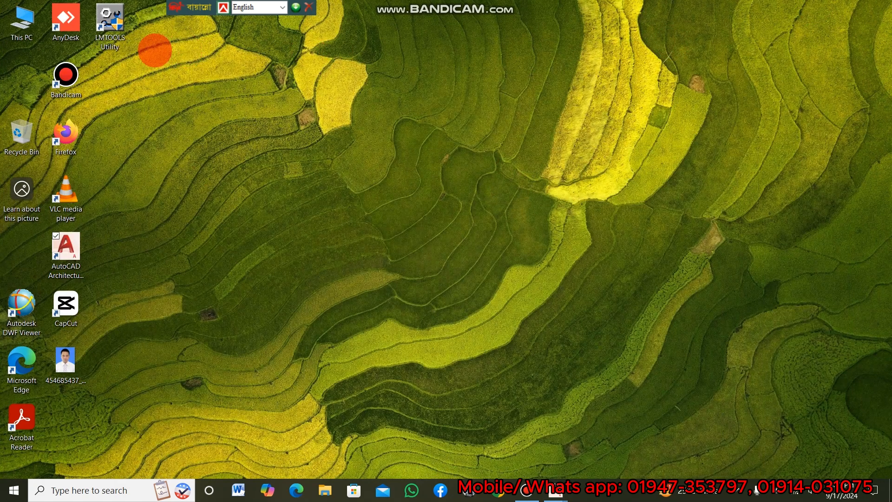
double_click(23, 25)
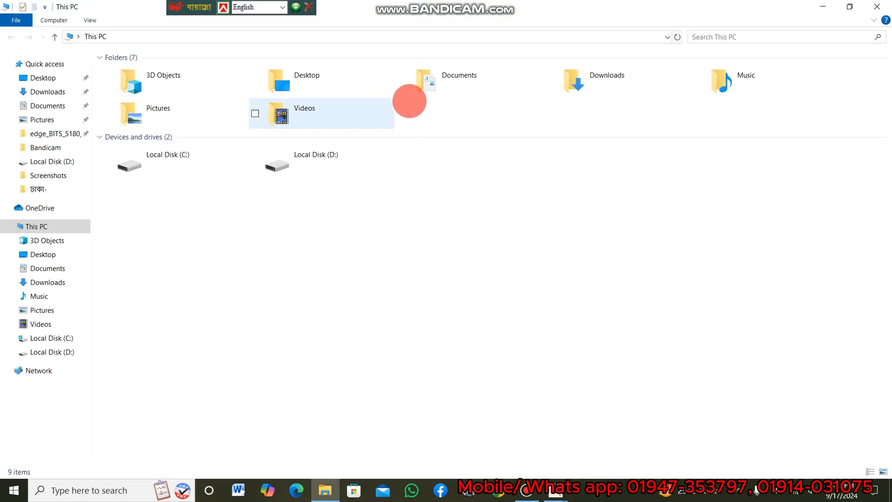
double_click(622, 86)
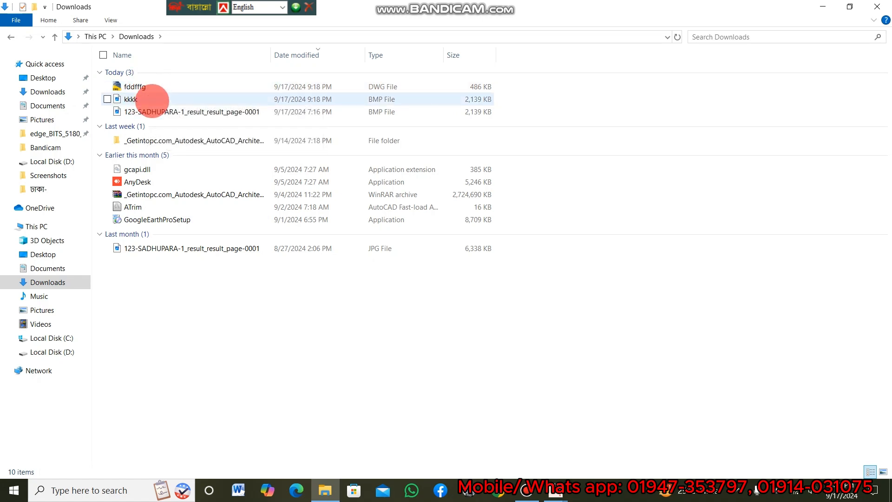
click(152, 99)
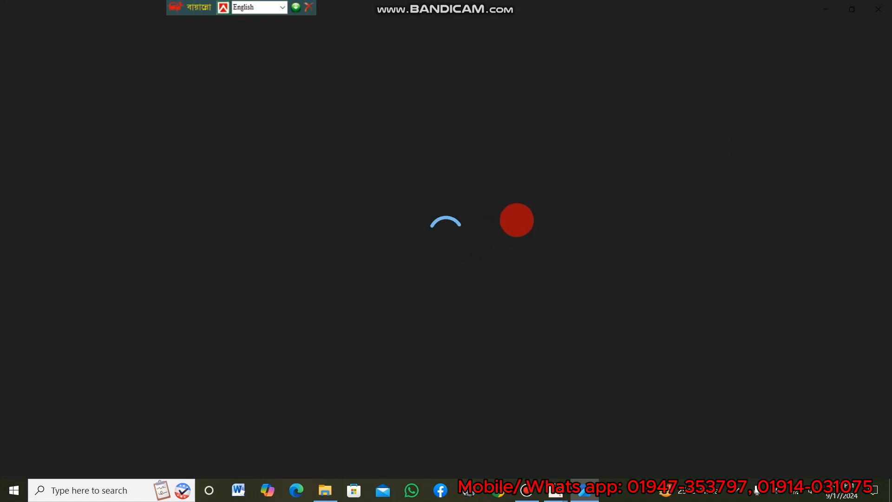
Examine the saved kkkk.bmp map up close, checking the title block, plot boundaries, plot numbers and the overall sheet.
scroll(324, 119, up, 3)
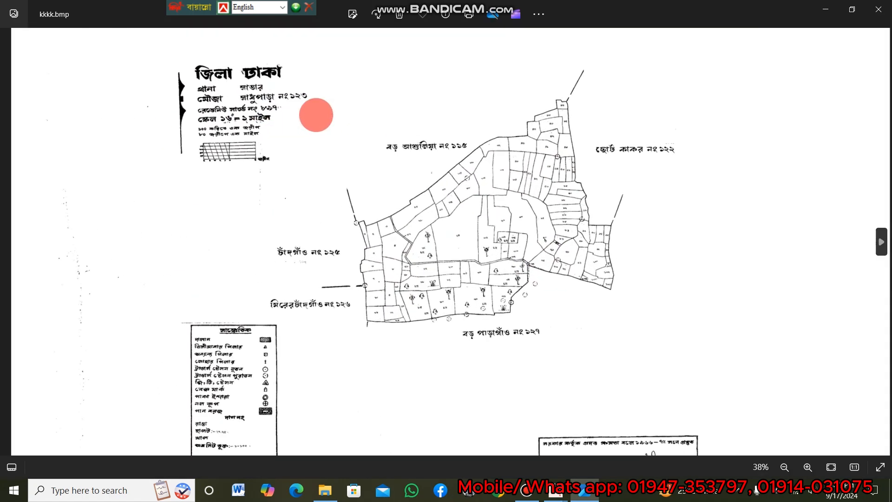
scroll(316, 115, up, 5)
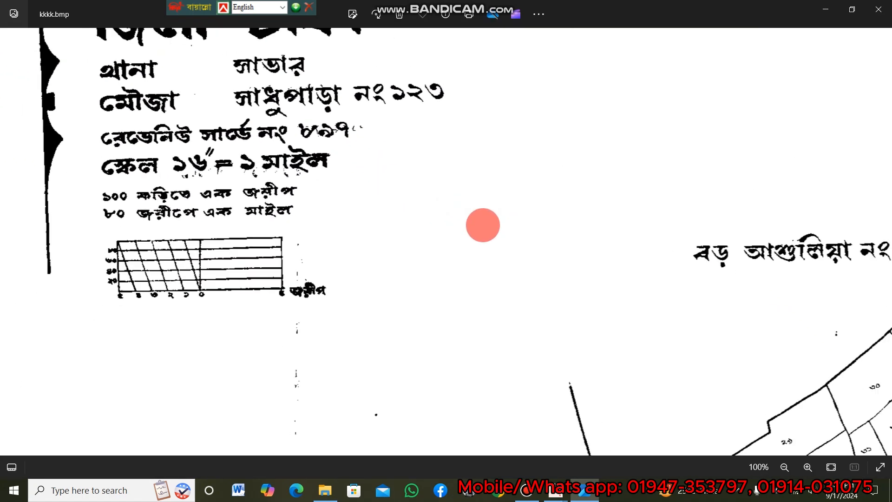
scroll(502, 237, down, 5)
scroll(480, 249, up, 4)
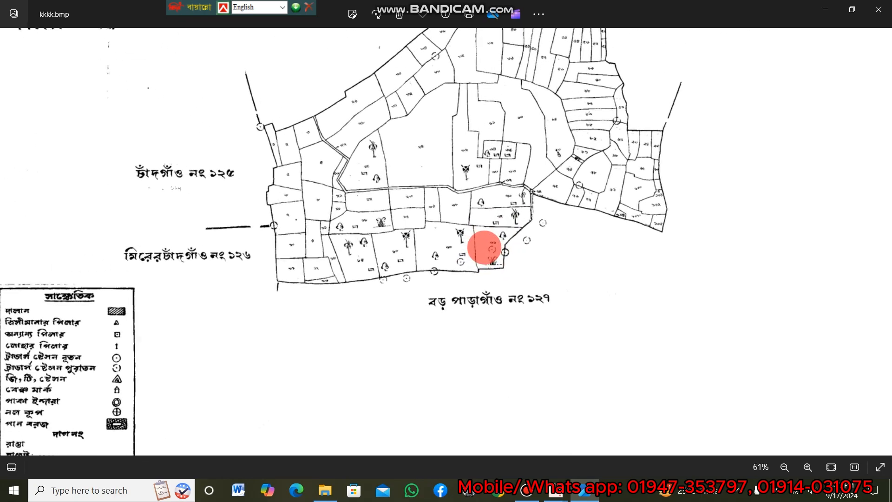
scroll(484, 247, up, 6)
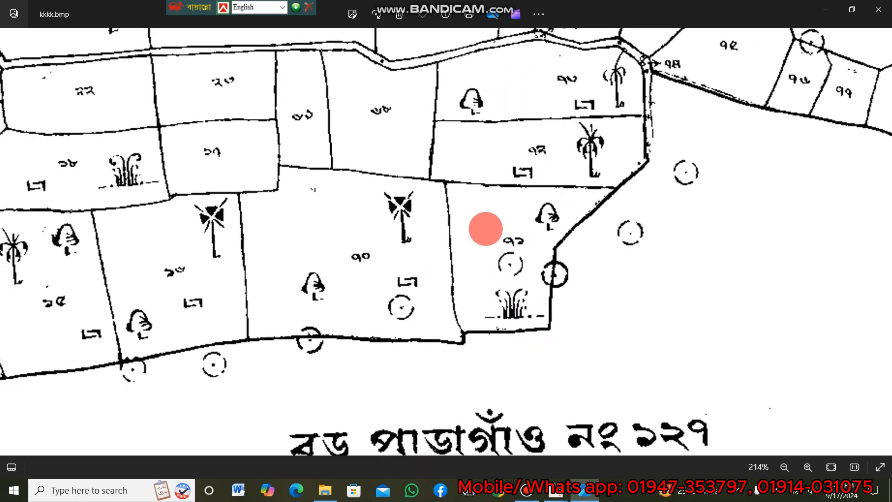
scroll(486, 229, down, 4)
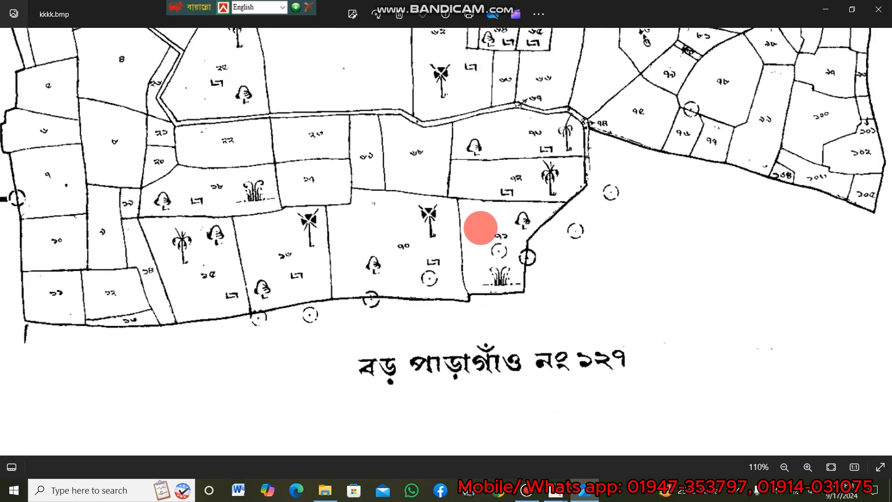
scroll(480, 228, down, 5)
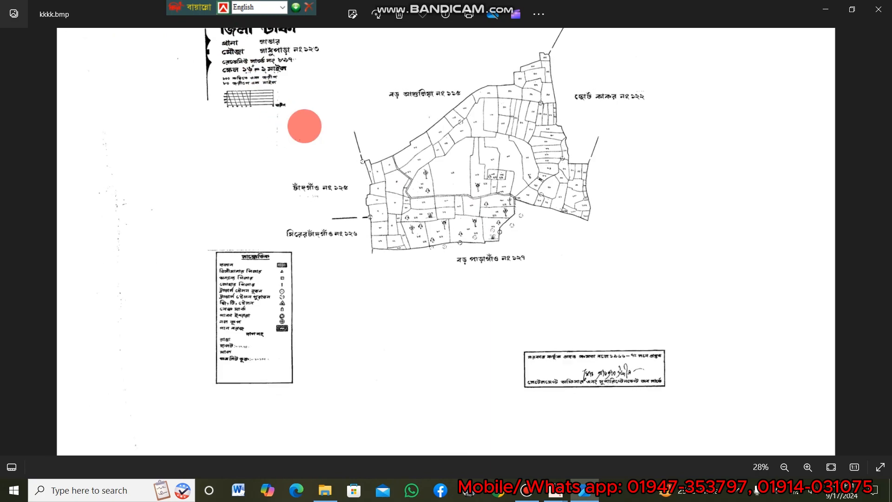
scroll(445, 135, up, 2)
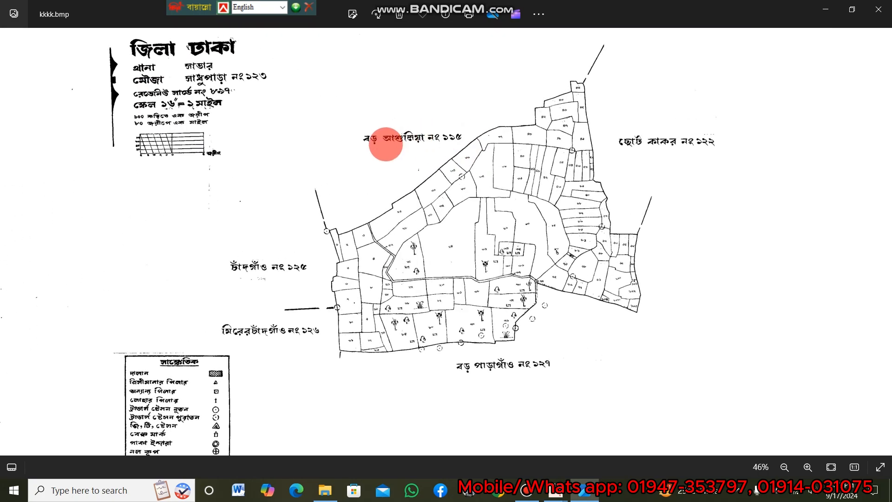
scroll(243, 169, up, 4)
scroll(239, 117, down, 6)
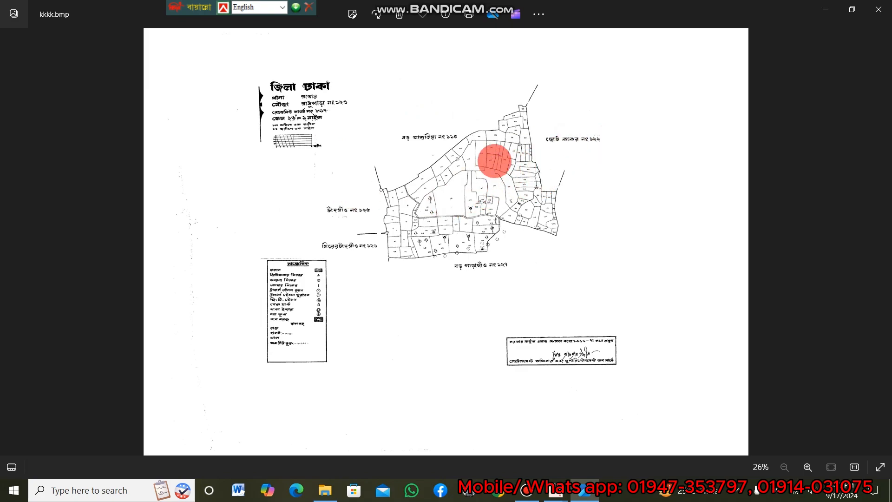
scroll(494, 160, up, 5)
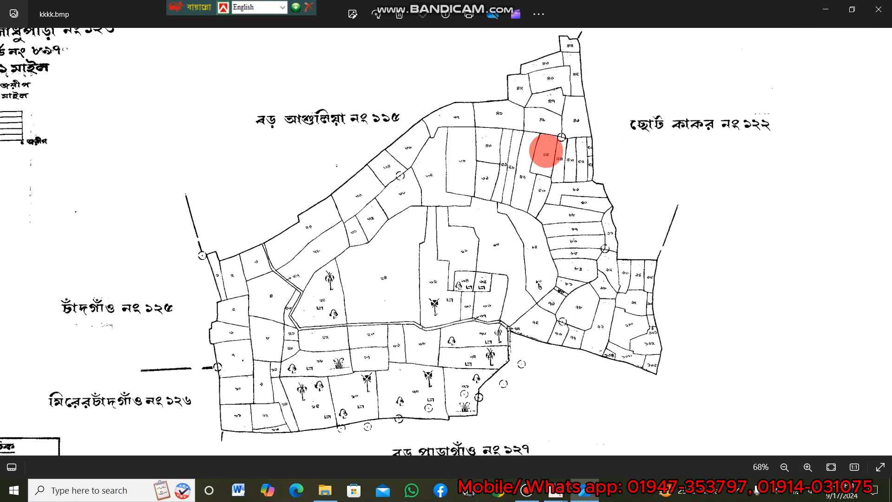
scroll(548, 150, down, 1)
scroll(546, 151, up, 3)
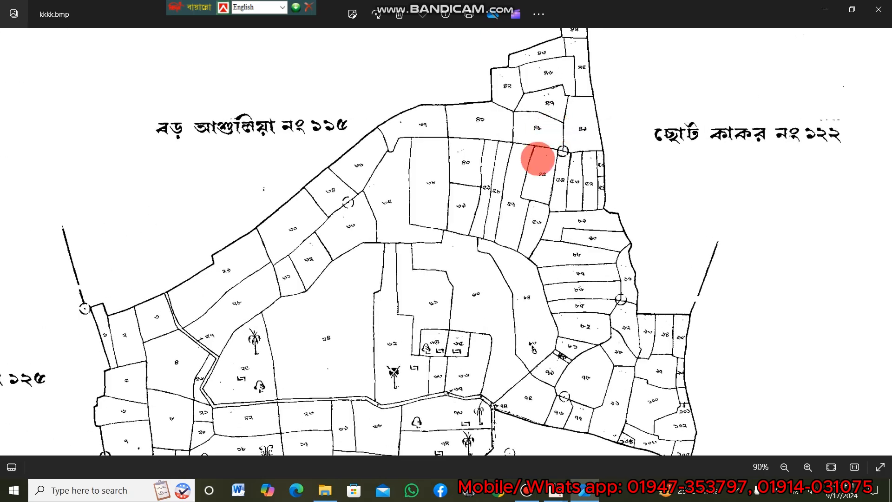
scroll(523, 215, down, 5)
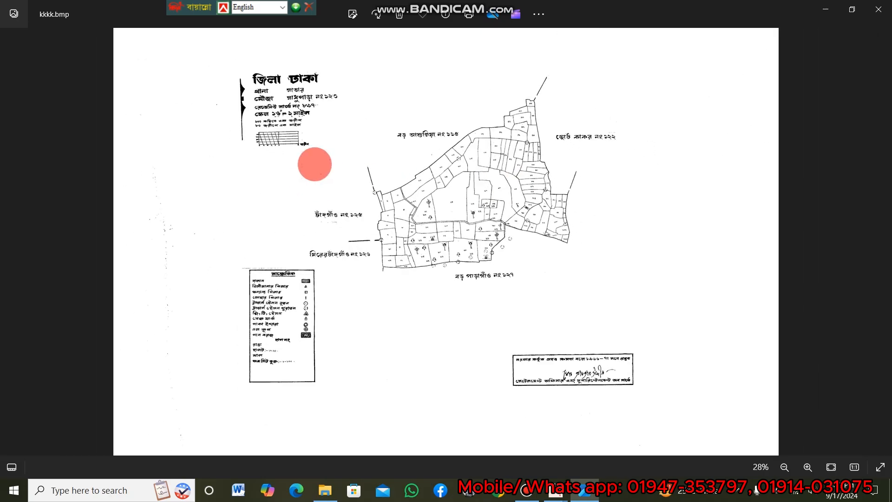